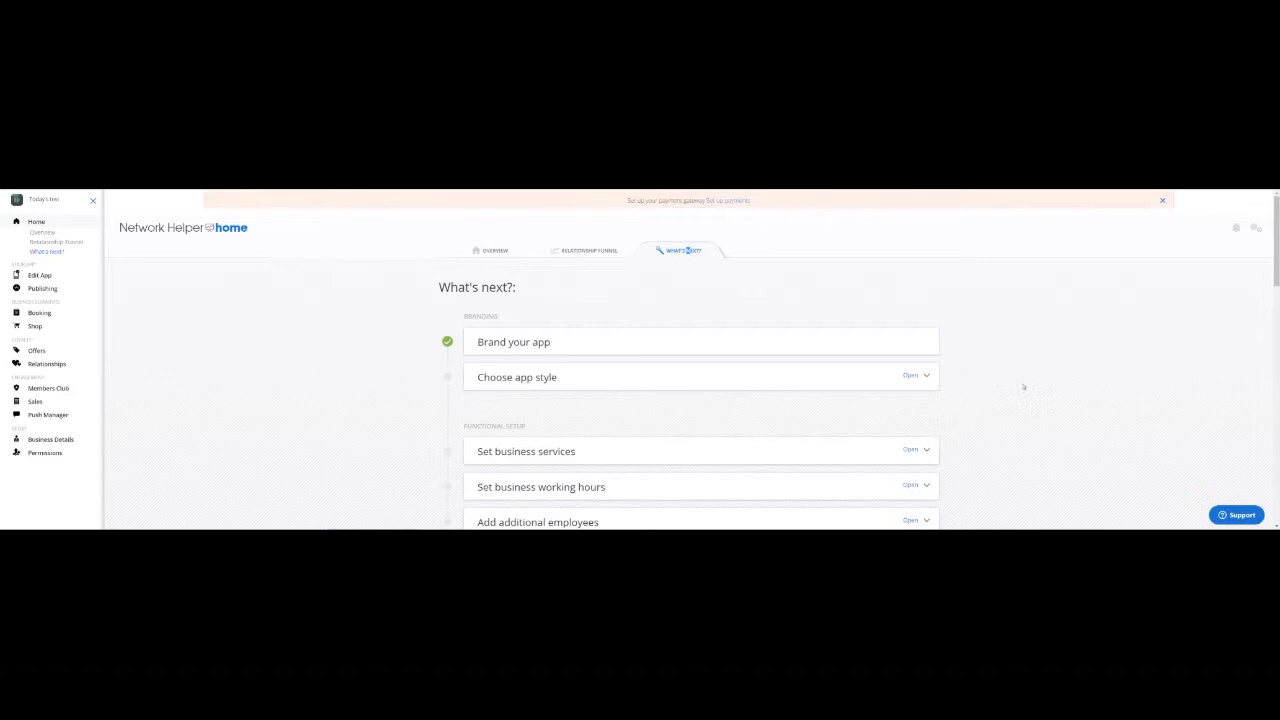
Start the 'Choose app style' task and enter the Custom Theme Wizard via 'Let's go!'.
scroll(1009, 384, down, 3)
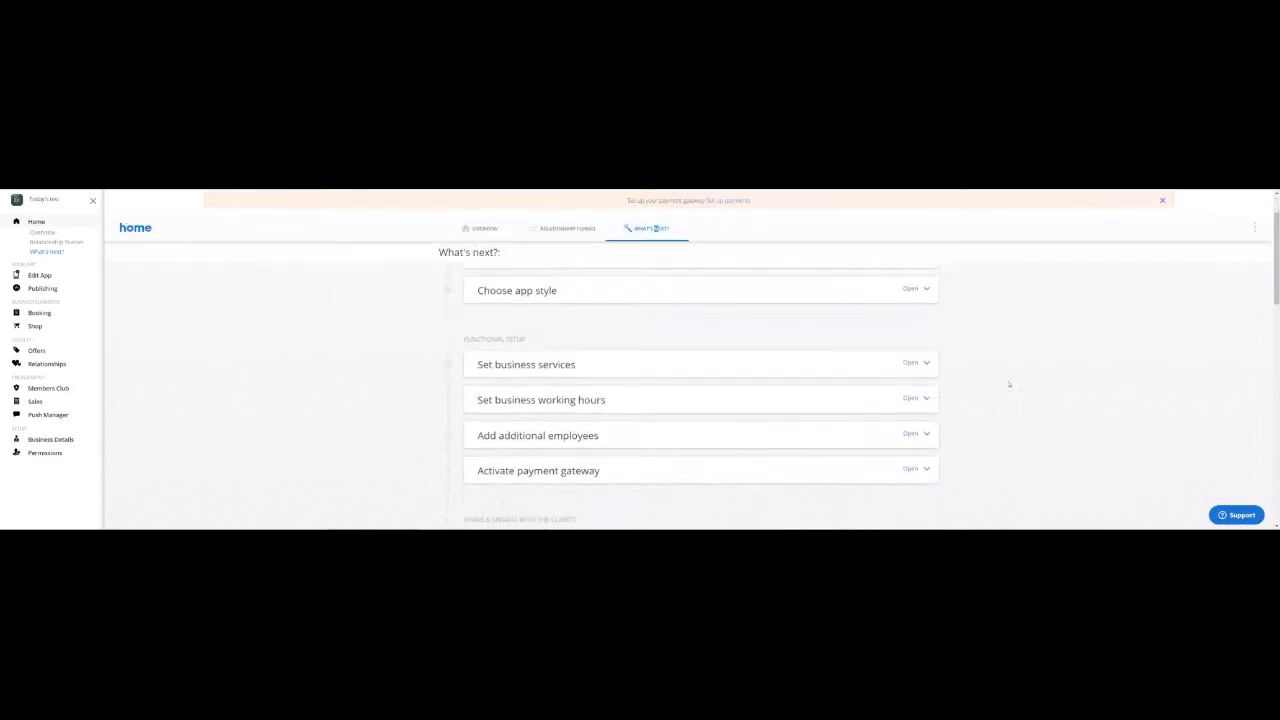
scroll(1009, 384, up, 1)
scroll(1009, 384, up, 1)
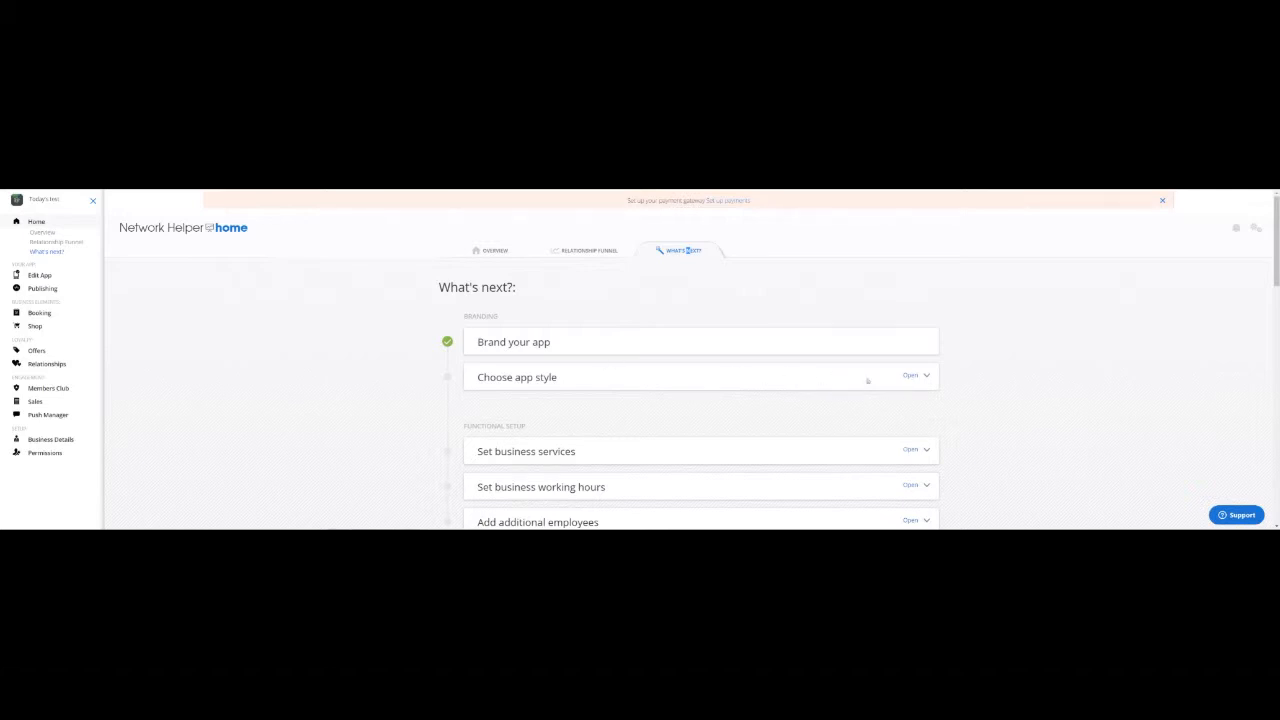
click(926, 377)
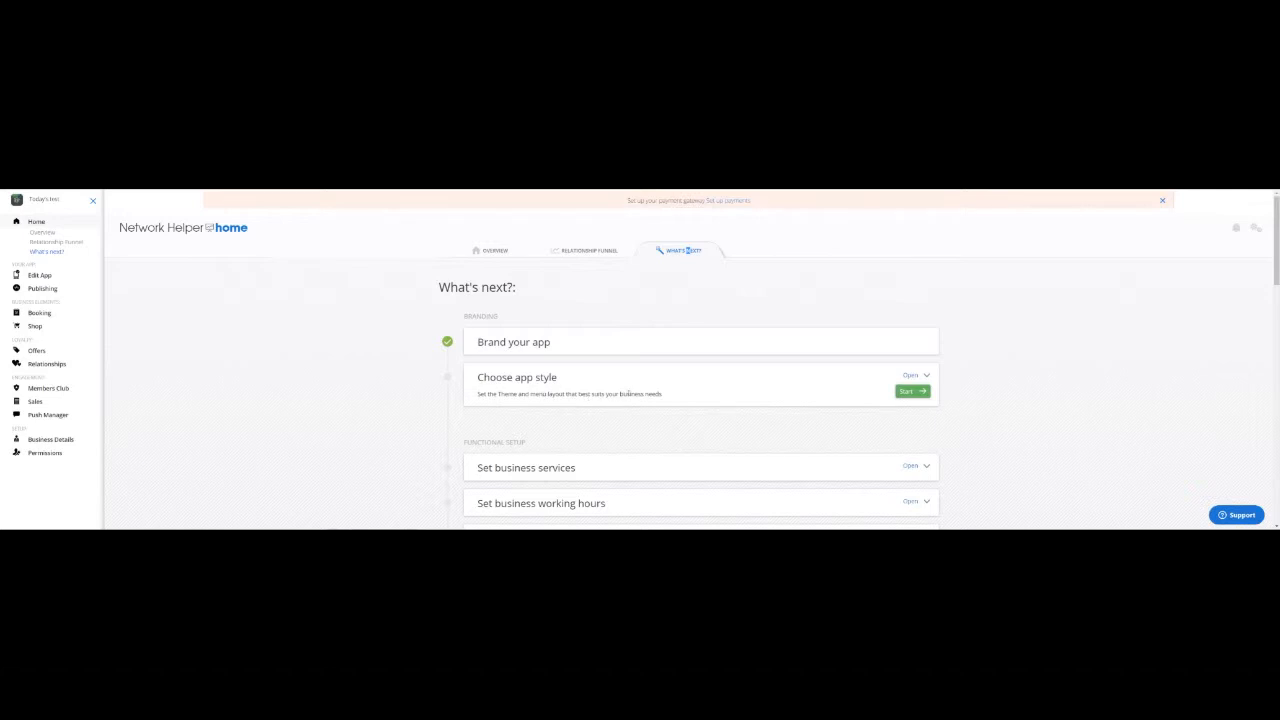
click(918, 394)
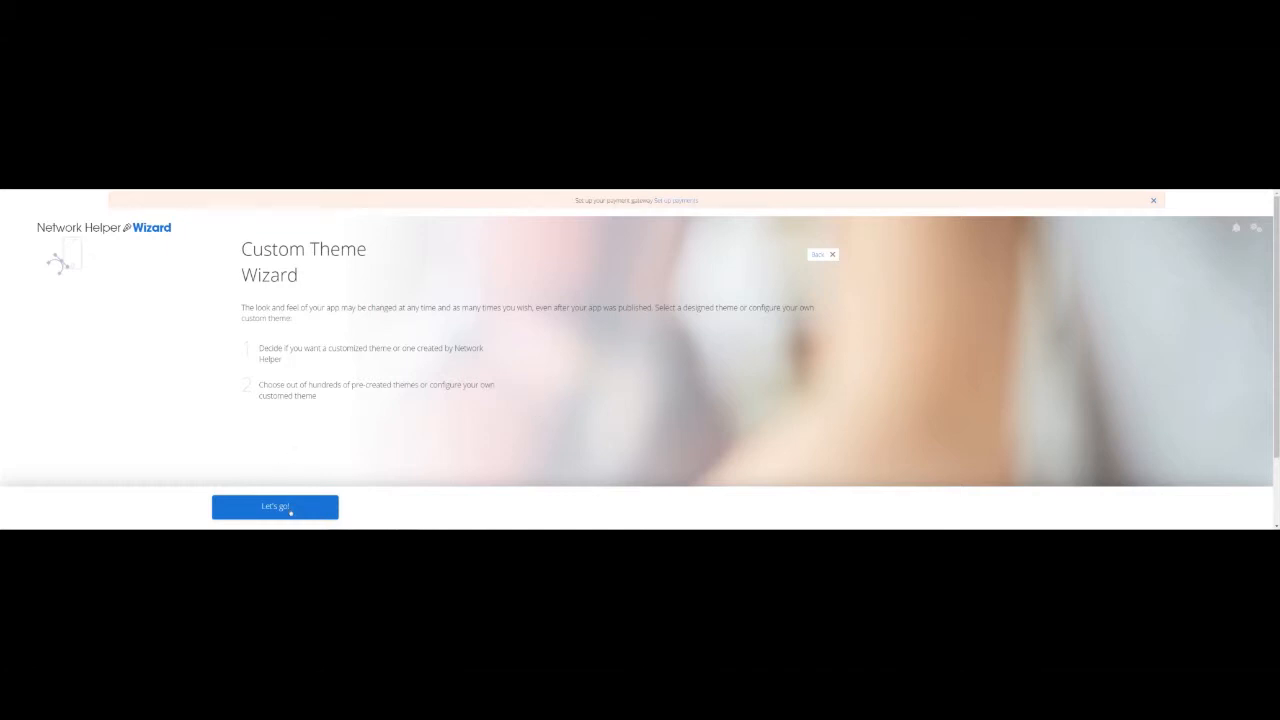
click(290, 512)
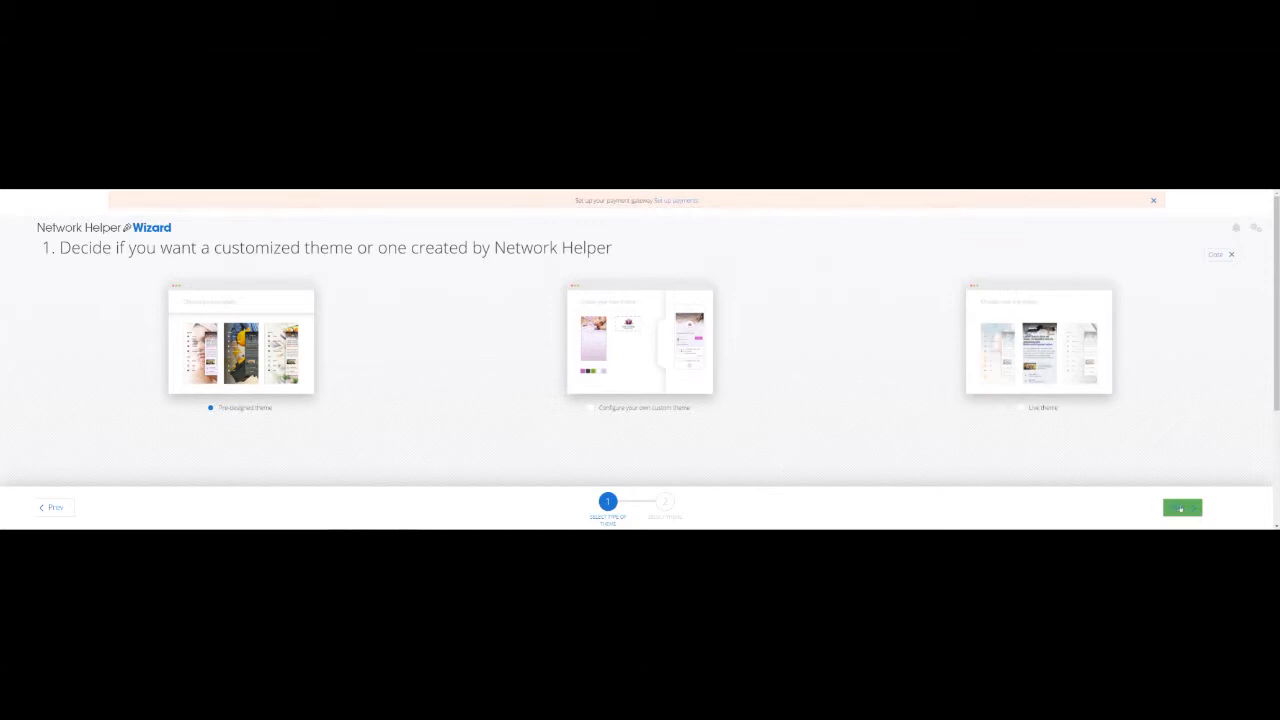
Continue with 'Pre-designed theme' and scroll through the ready-made theme thumbnail grid.
click(1180, 508)
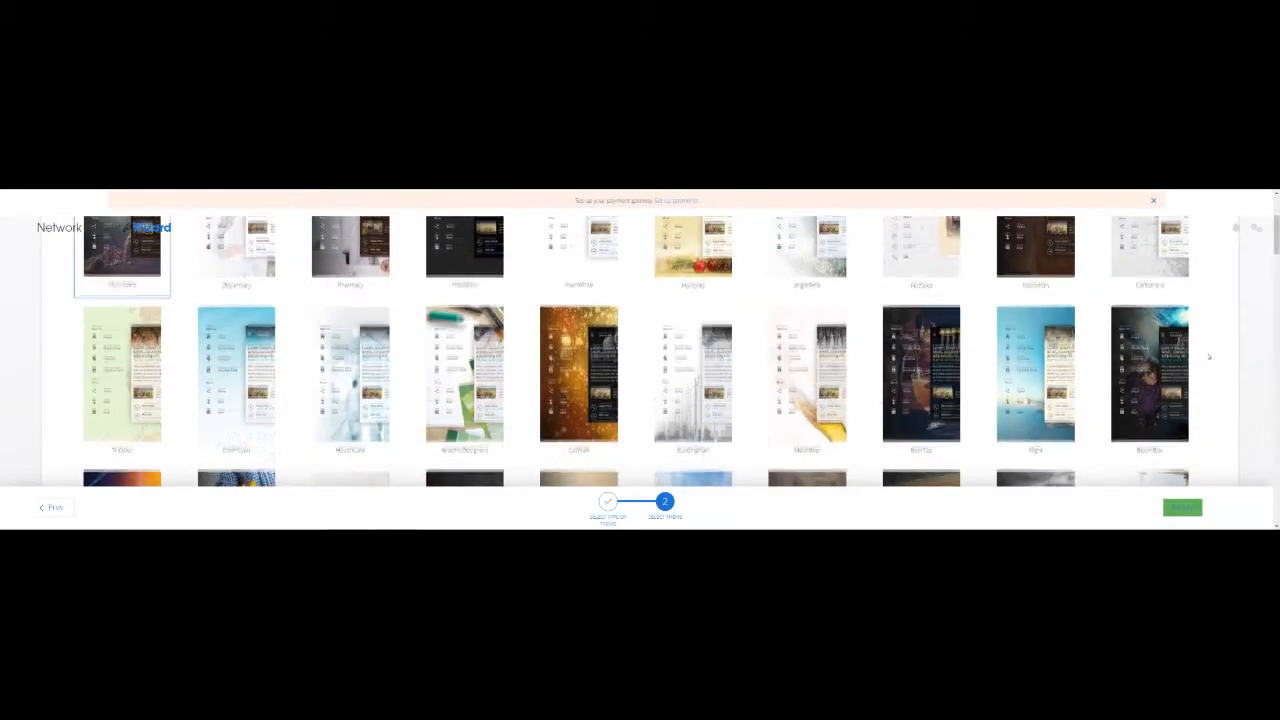
scroll(1208, 356, down, 1)
scroll(1208, 356, down, 2)
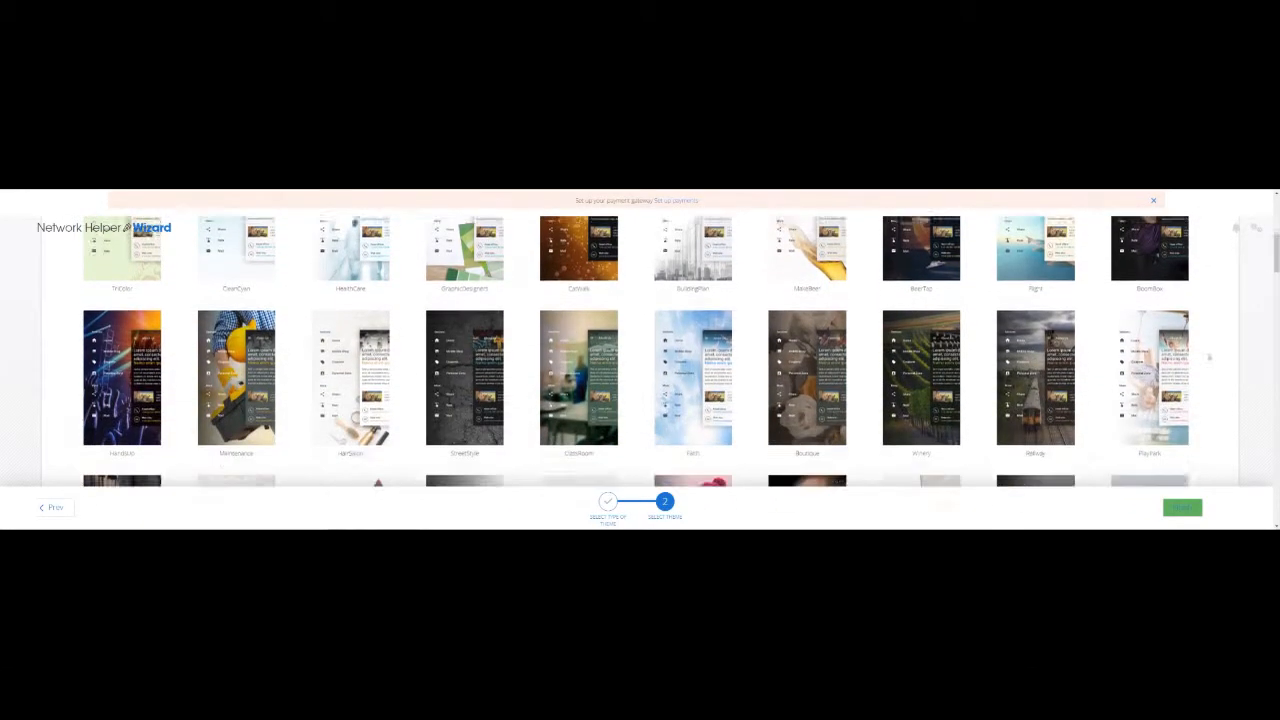
scroll(1207, 356, down, 1)
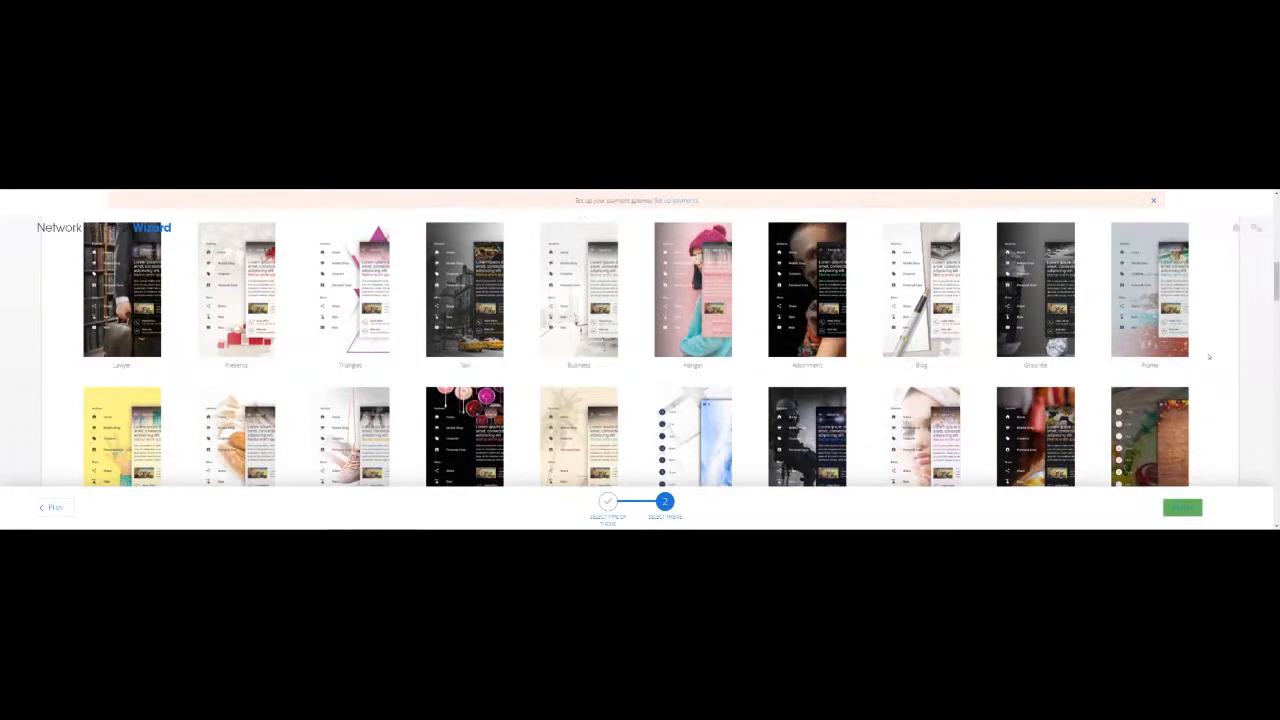
scroll(1208, 356, down, 1)
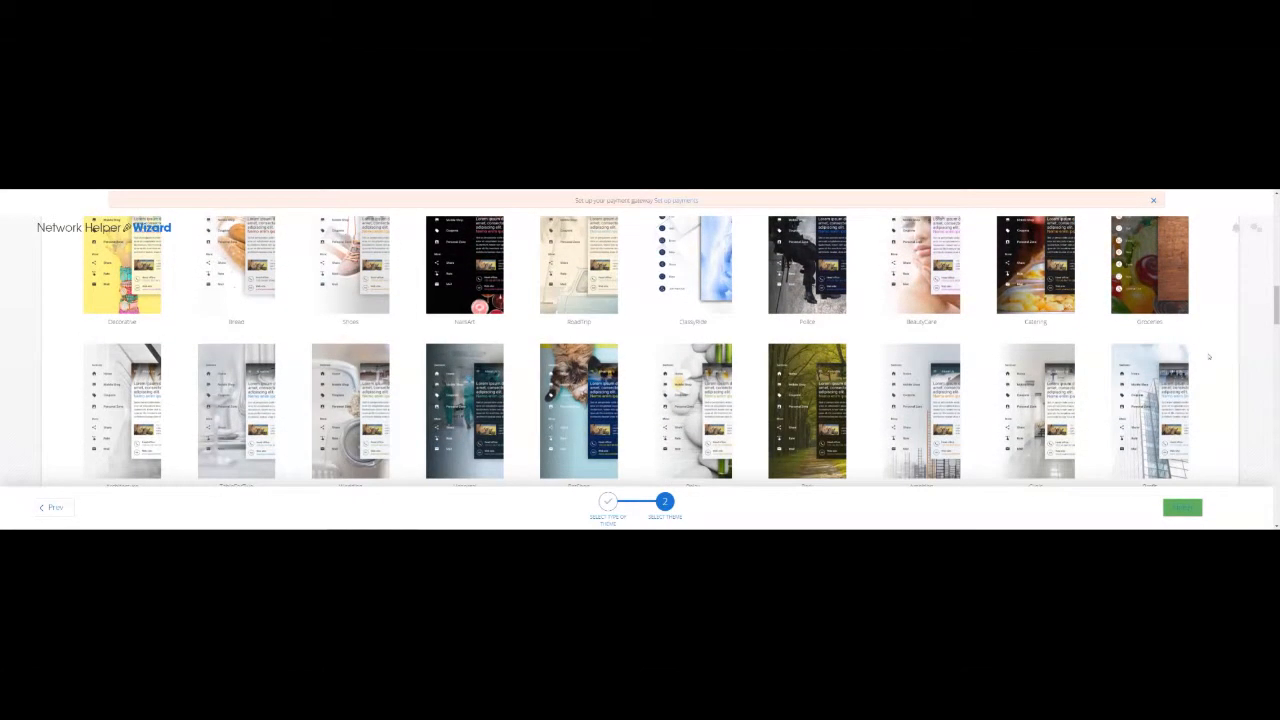
scroll(1208, 356, down, 1)
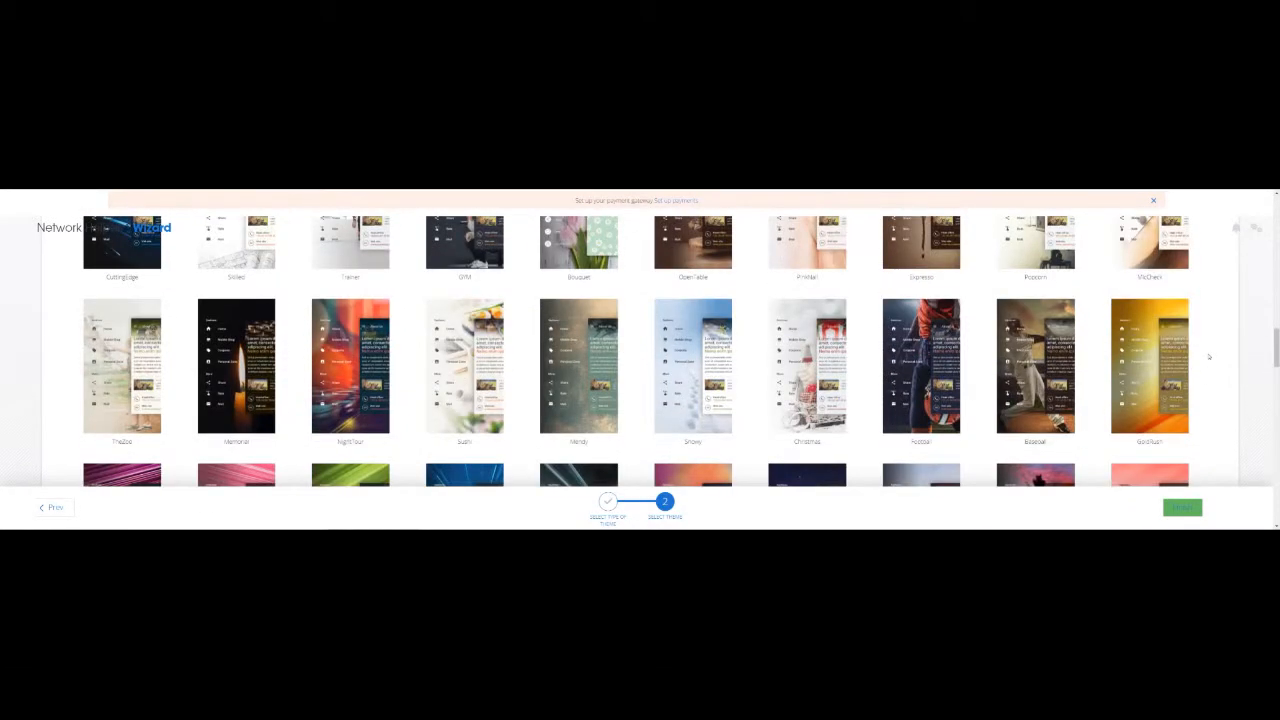
scroll(1208, 356, down, 2)
scroll(1208, 356, down, 2)
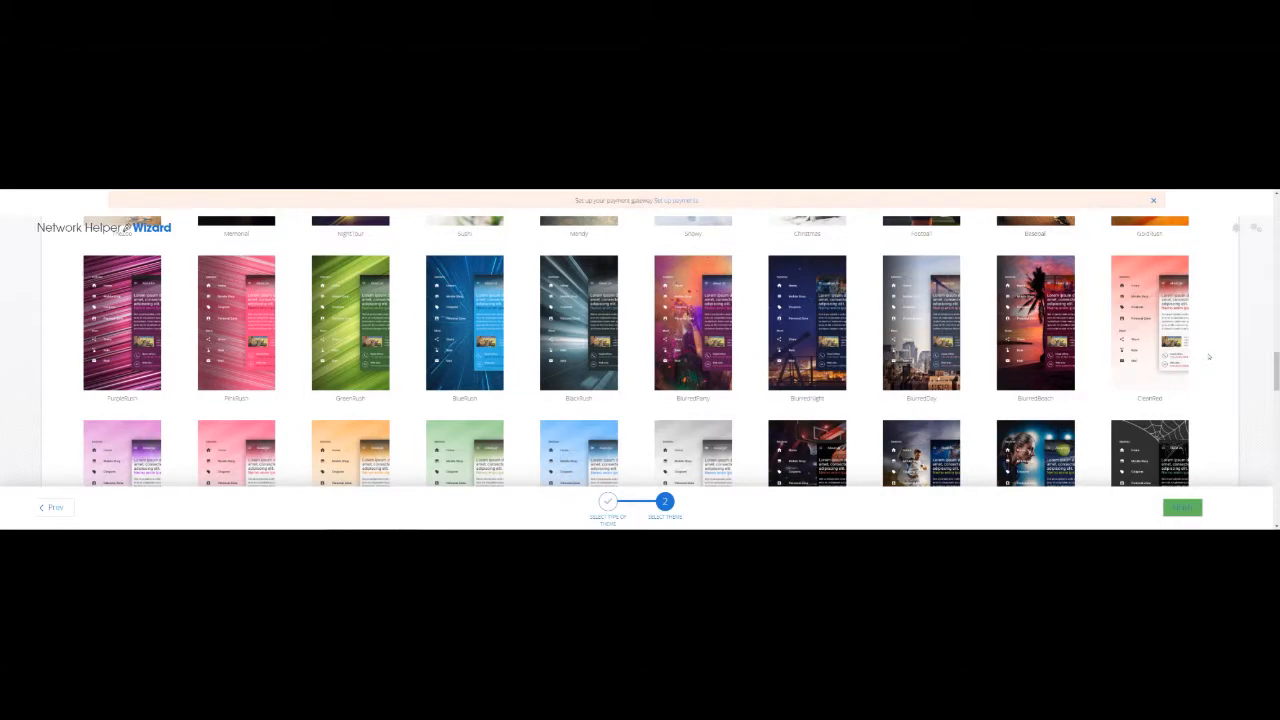
scroll(1207, 356, down, 3)
scroll(1208, 356, down, 1)
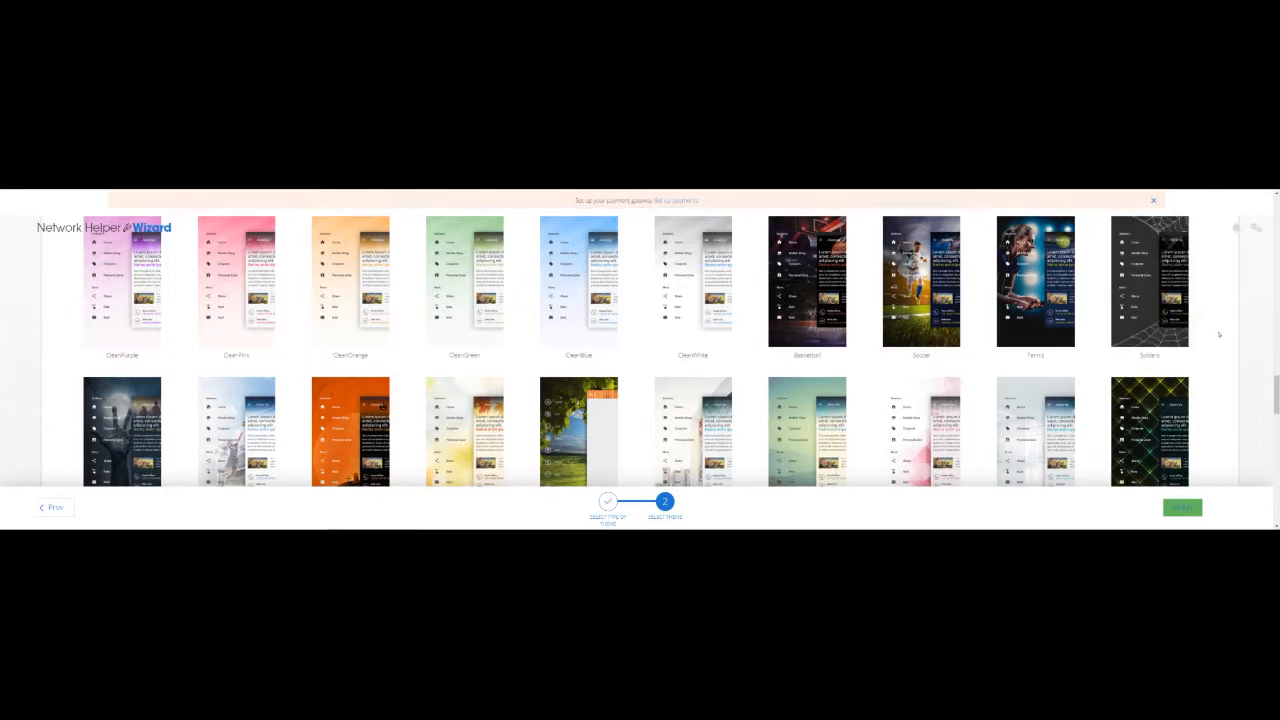
scroll(1219, 334, up, 1)
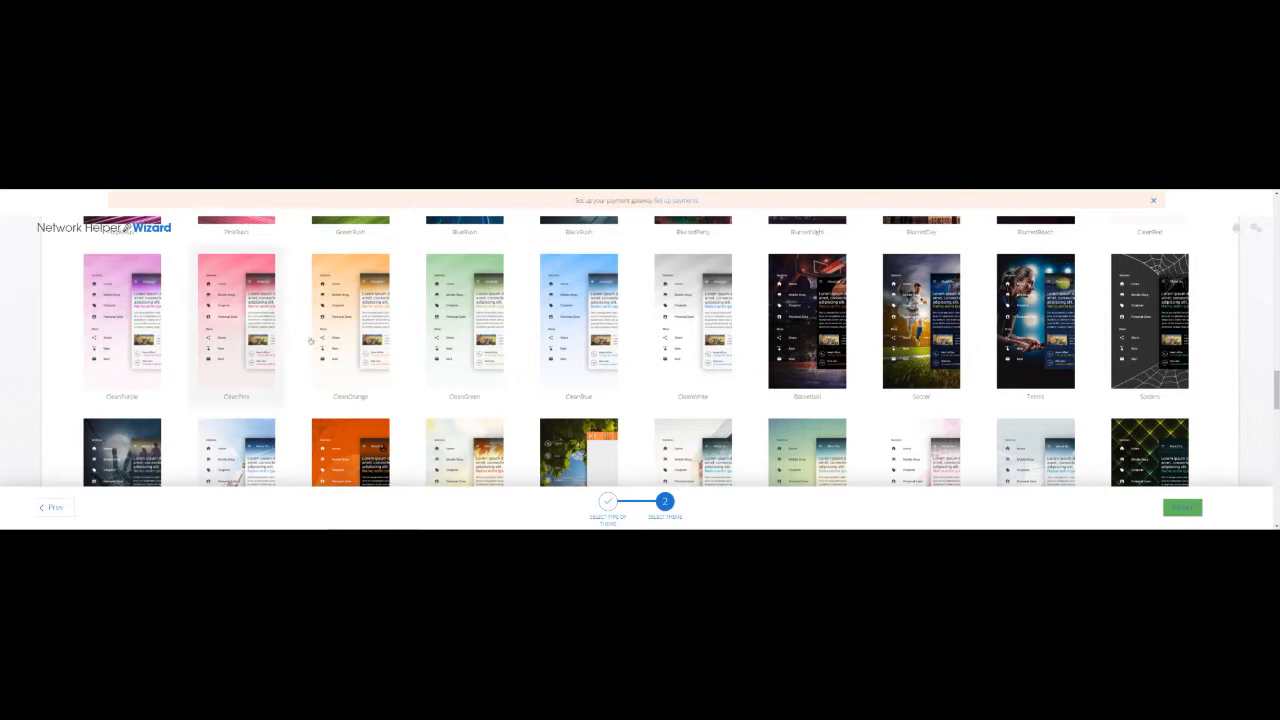
scroll(795, 370, down, 2)
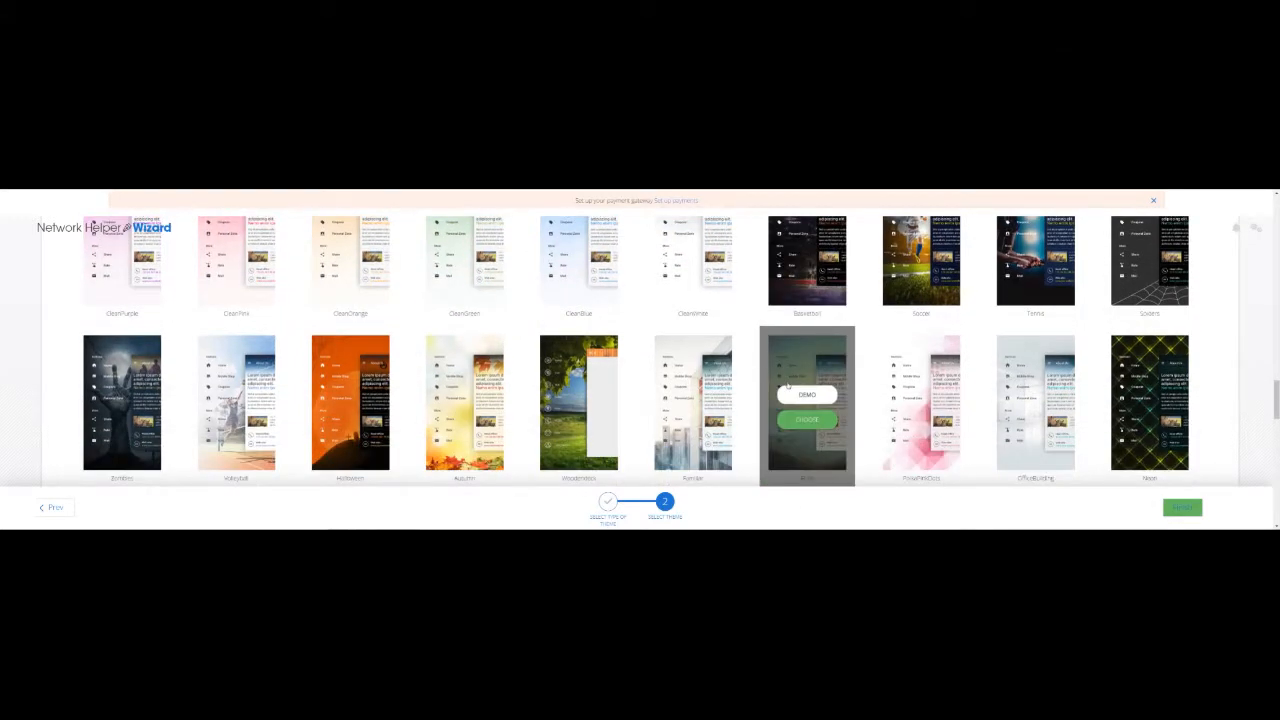
scroll(787, 385, down, 3)
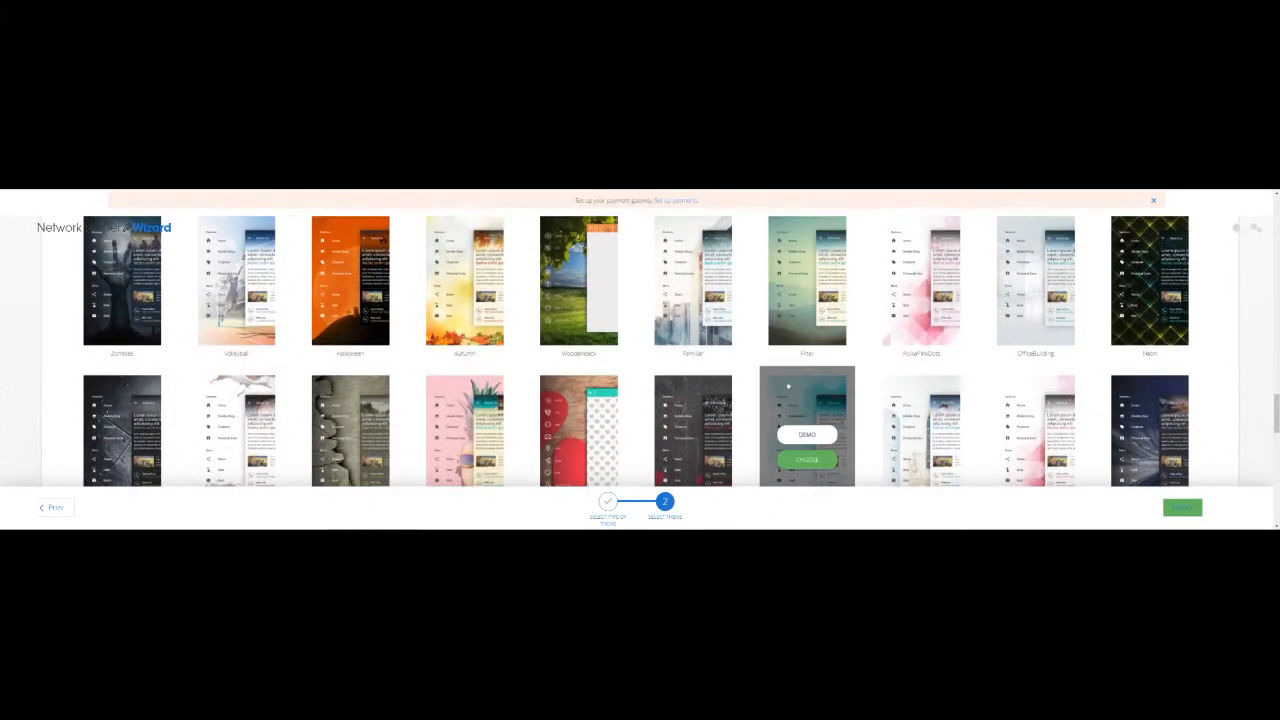
scroll(787, 385, down, 1)
scroll(1001, 366, down, 4)
scroll(1001, 366, down, 5)
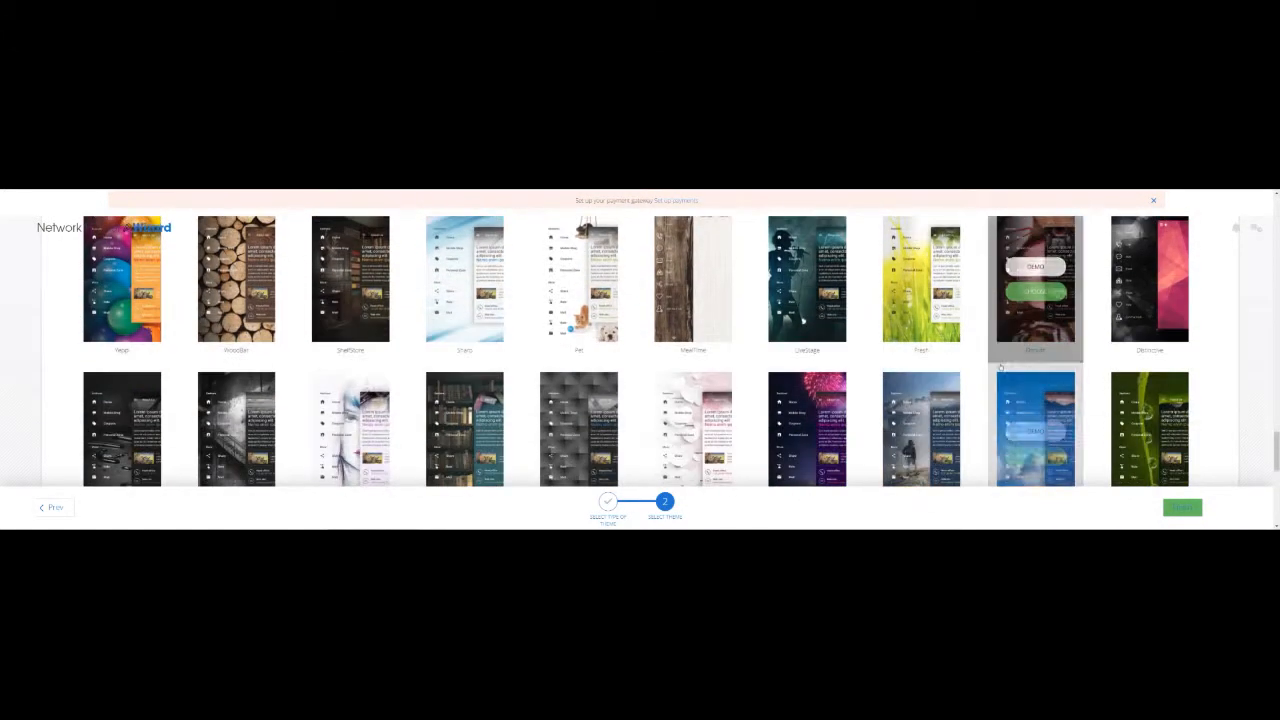
scroll(1001, 367, down, 4)
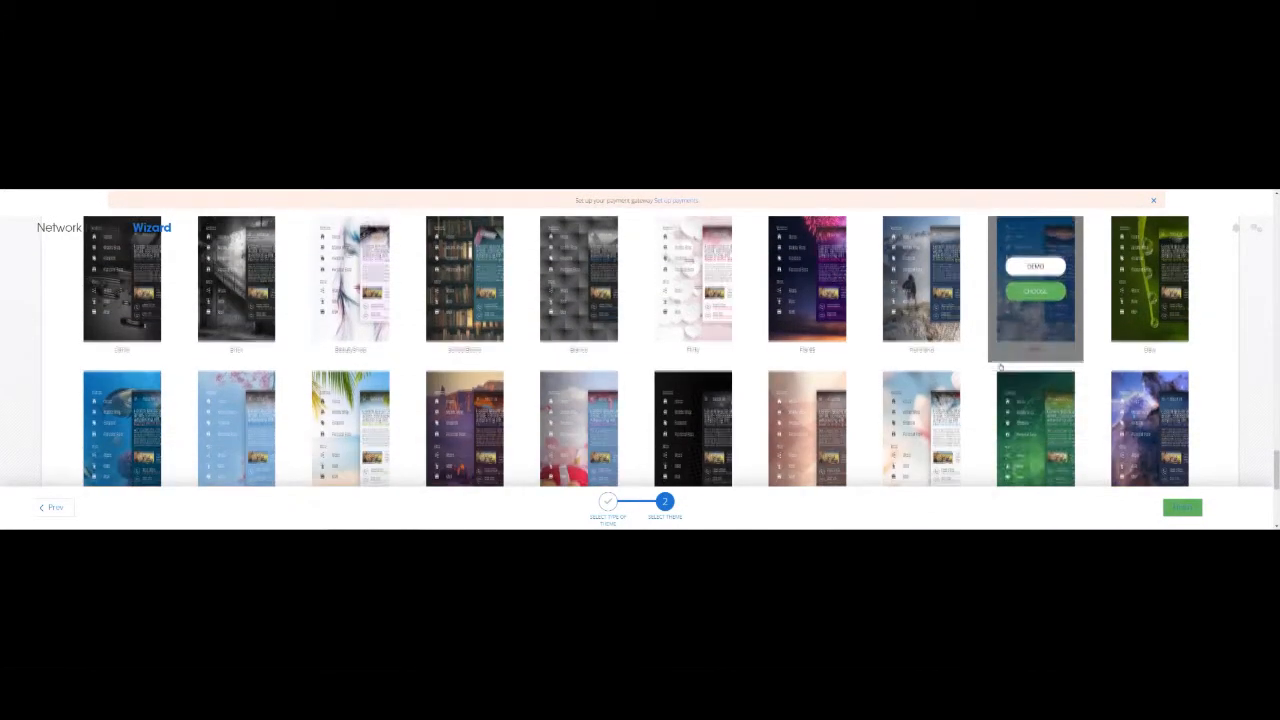
scroll(999, 366, down, 1)
scroll(999, 366, up, 3)
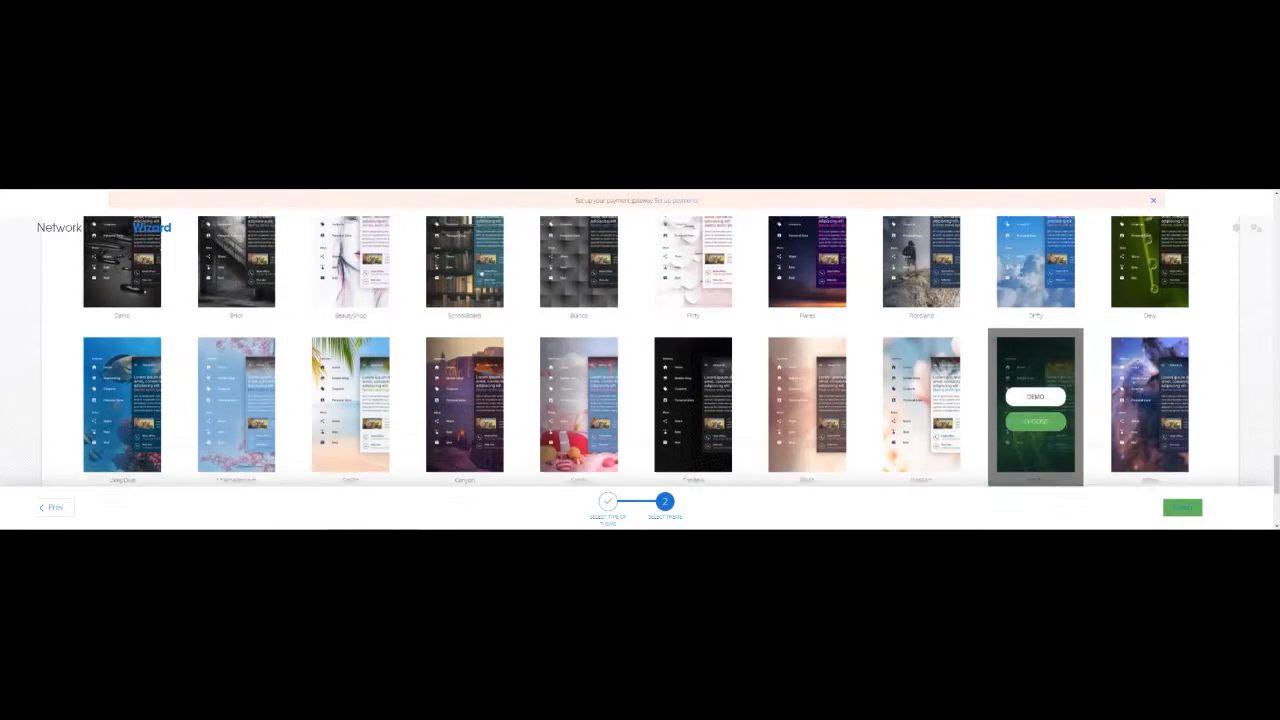
scroll(575, 354, down, 3)
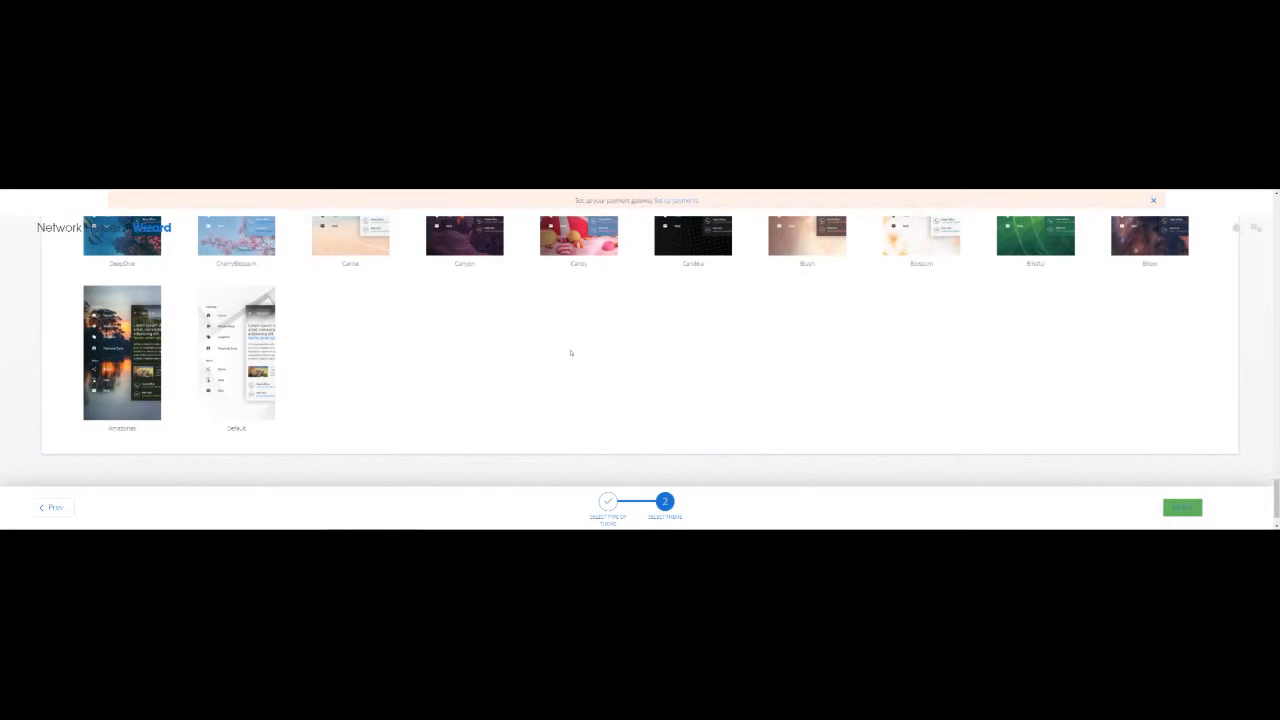
scroll(571, 352, up, 5)
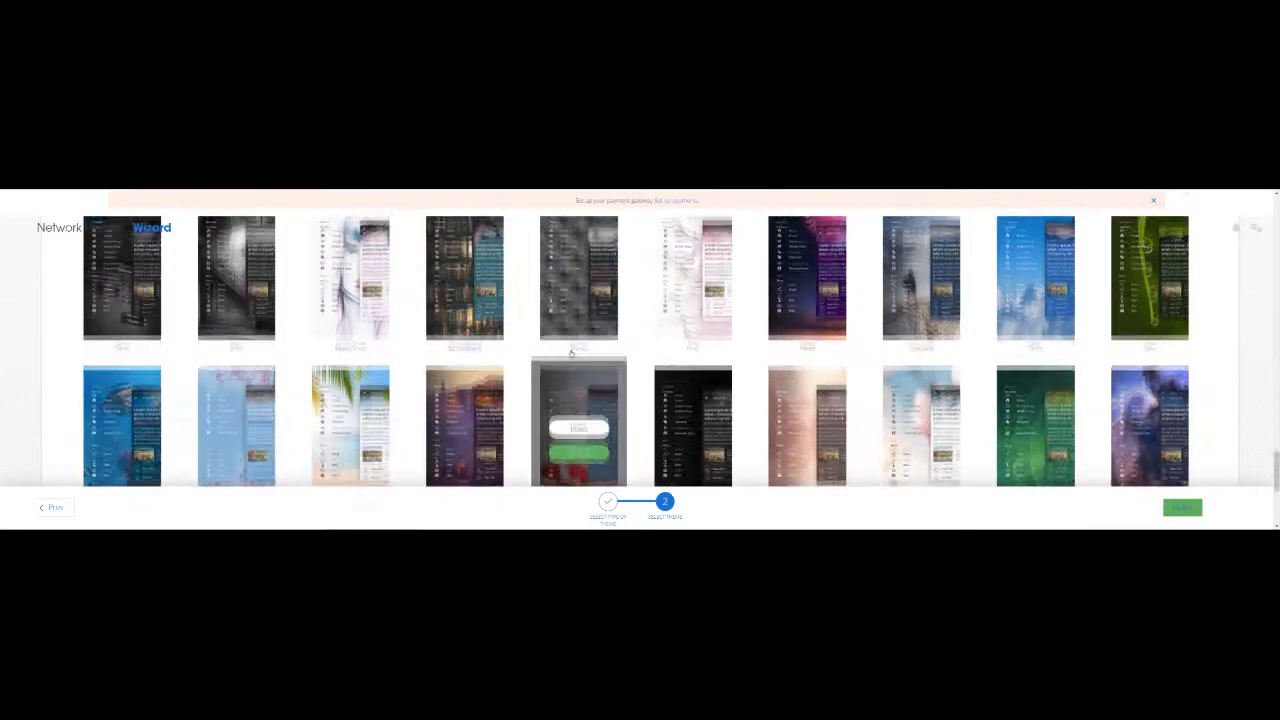
scroll(571, 352, up, 10)
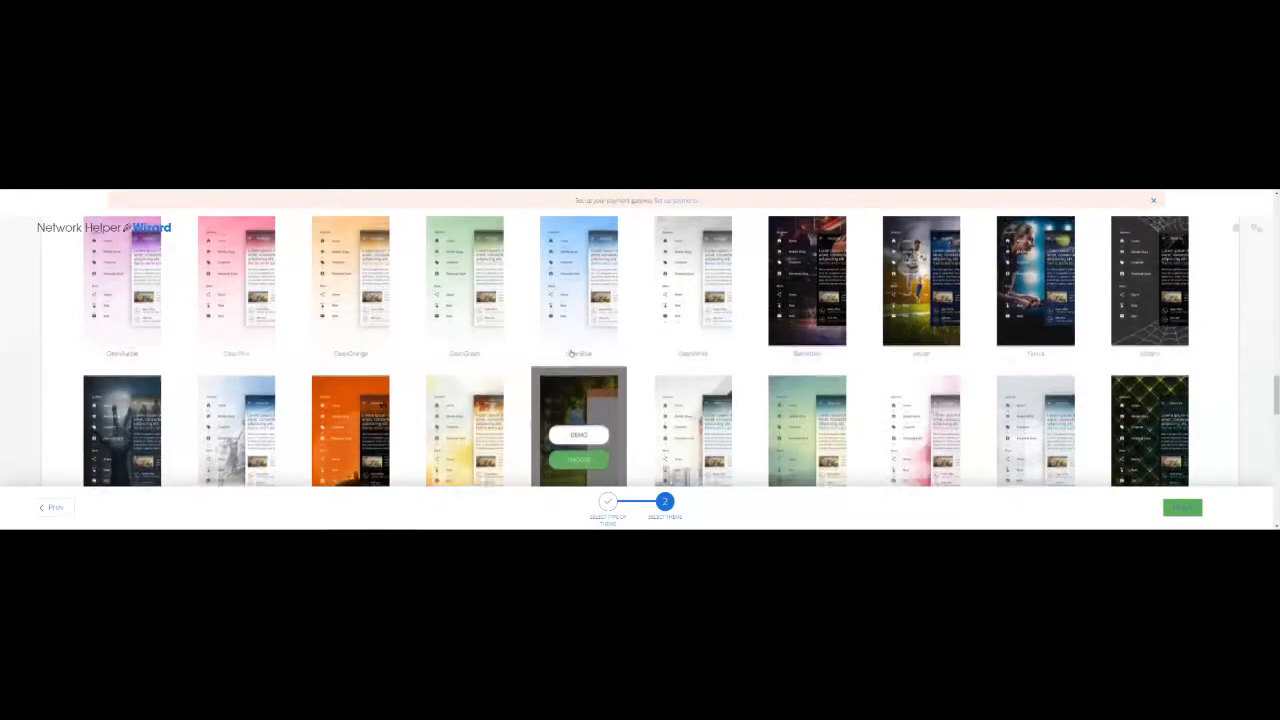
scroll(571, 352, up, 10)
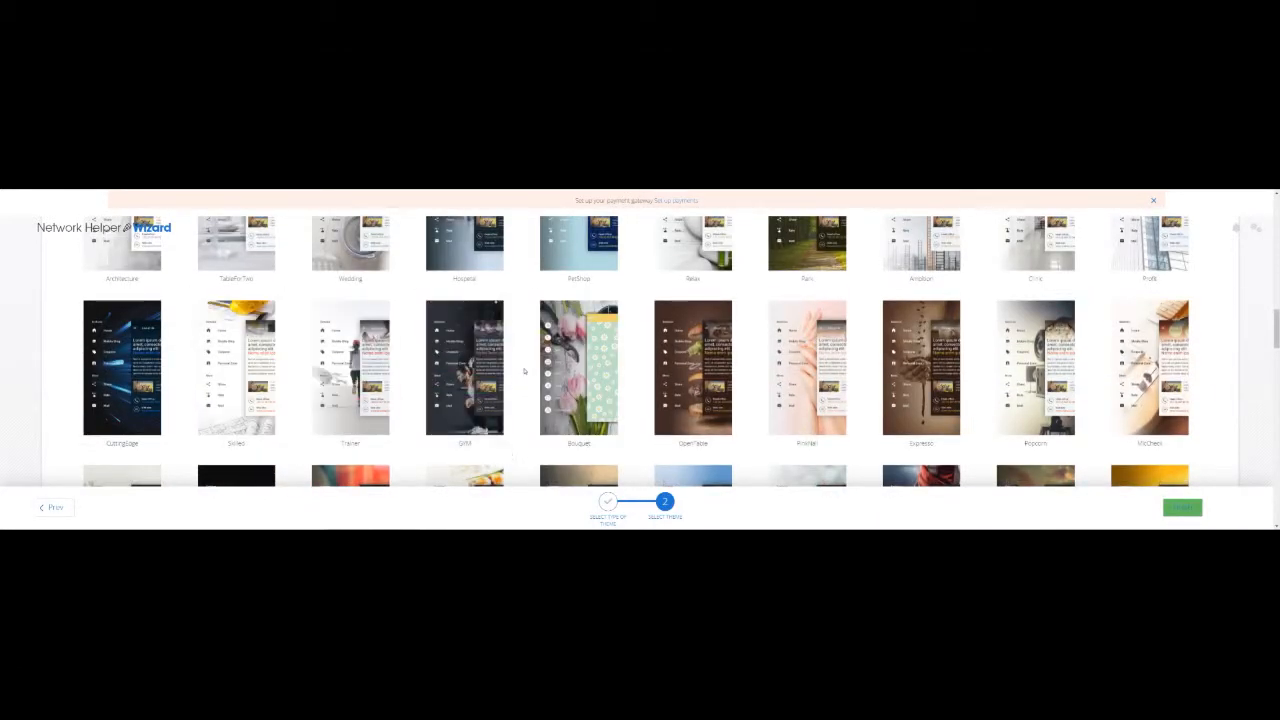
Browse the theme gallery and open the Demo preview of the HealthCare theme.
mouse_move(240, 354)
scroll(330, 410, up, 1)
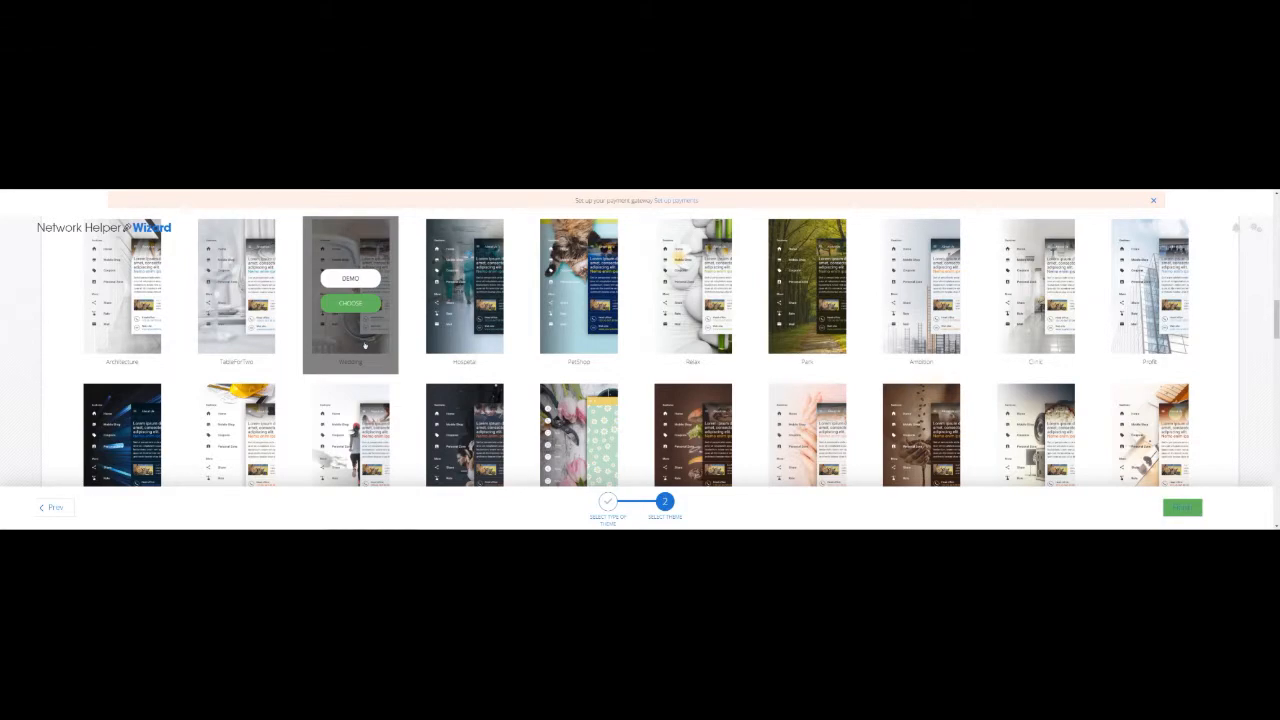
scroll(365, 344, up, 2)
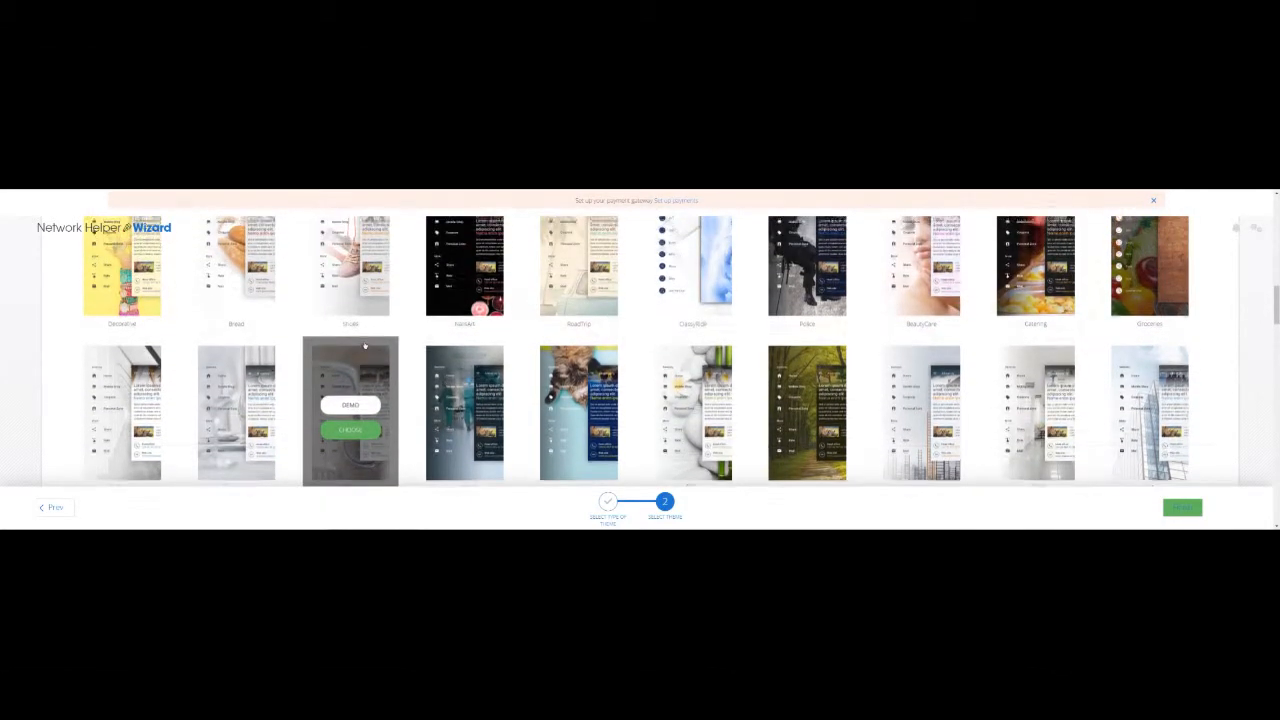
scroll(365, 345, up, 4)
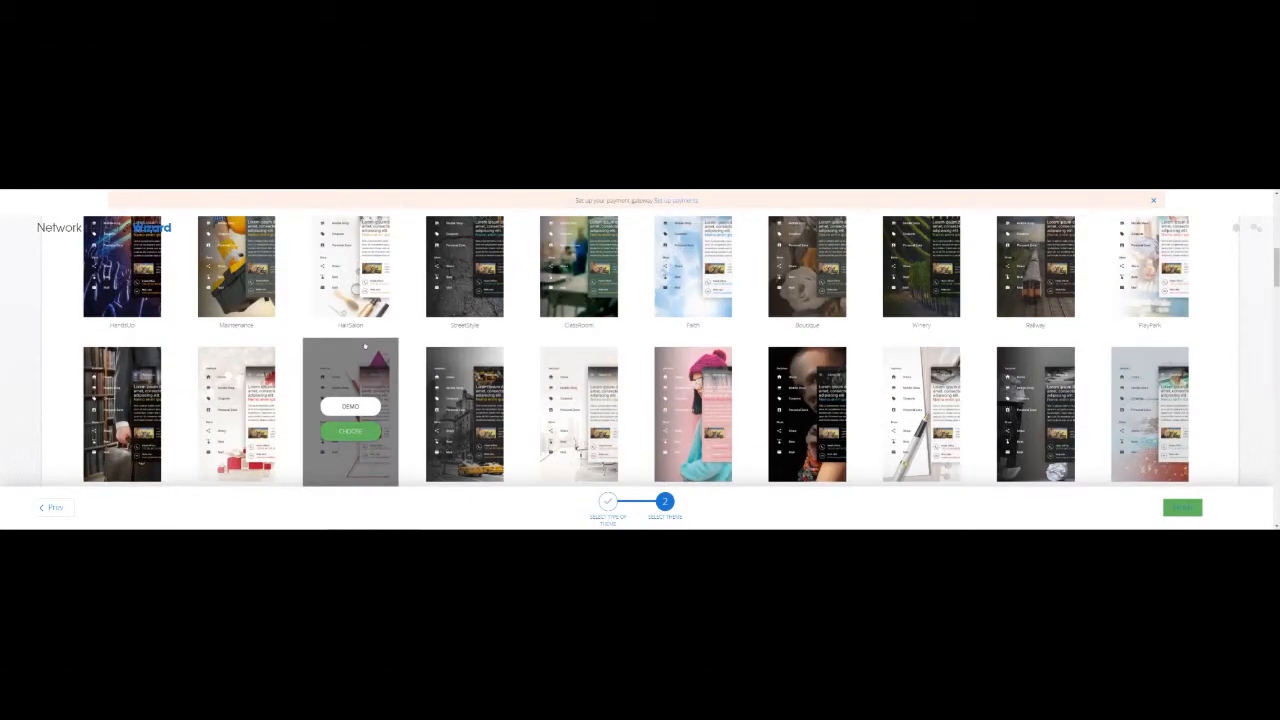
scroll(365, 345, up, 2)
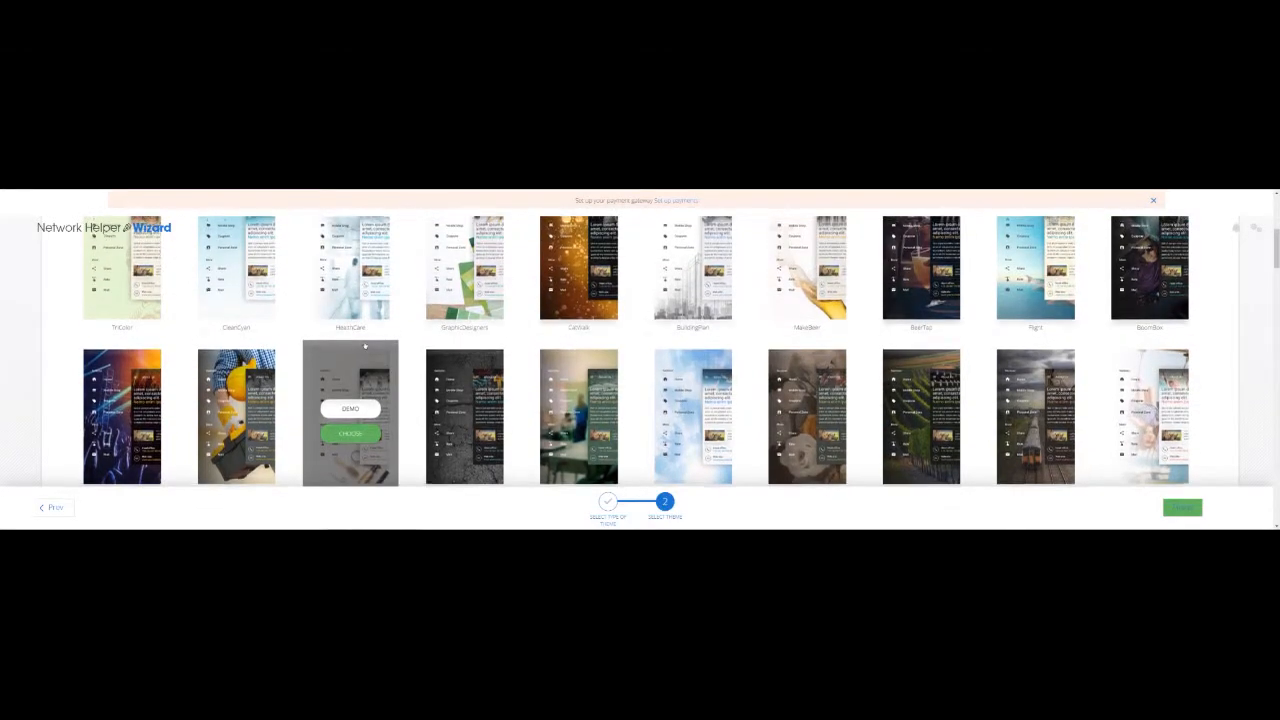
scroll(365, 345, up, 3)
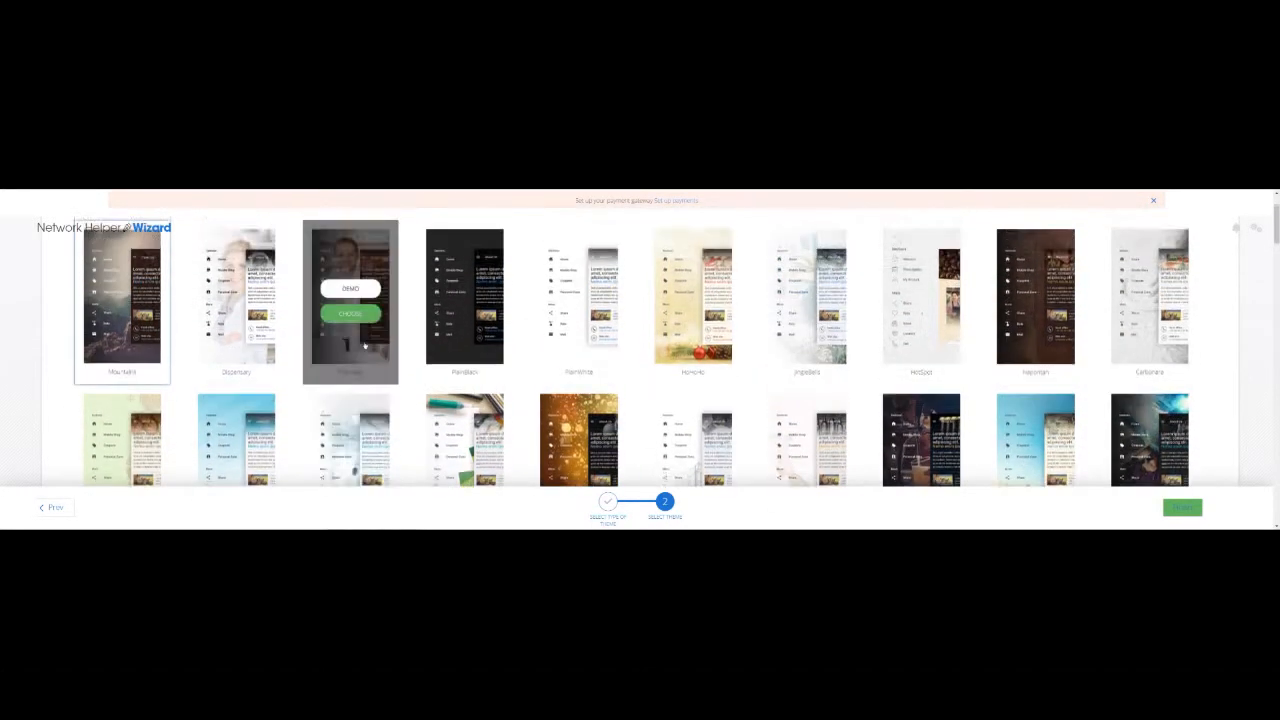
scroll(365, 345, up, 2)
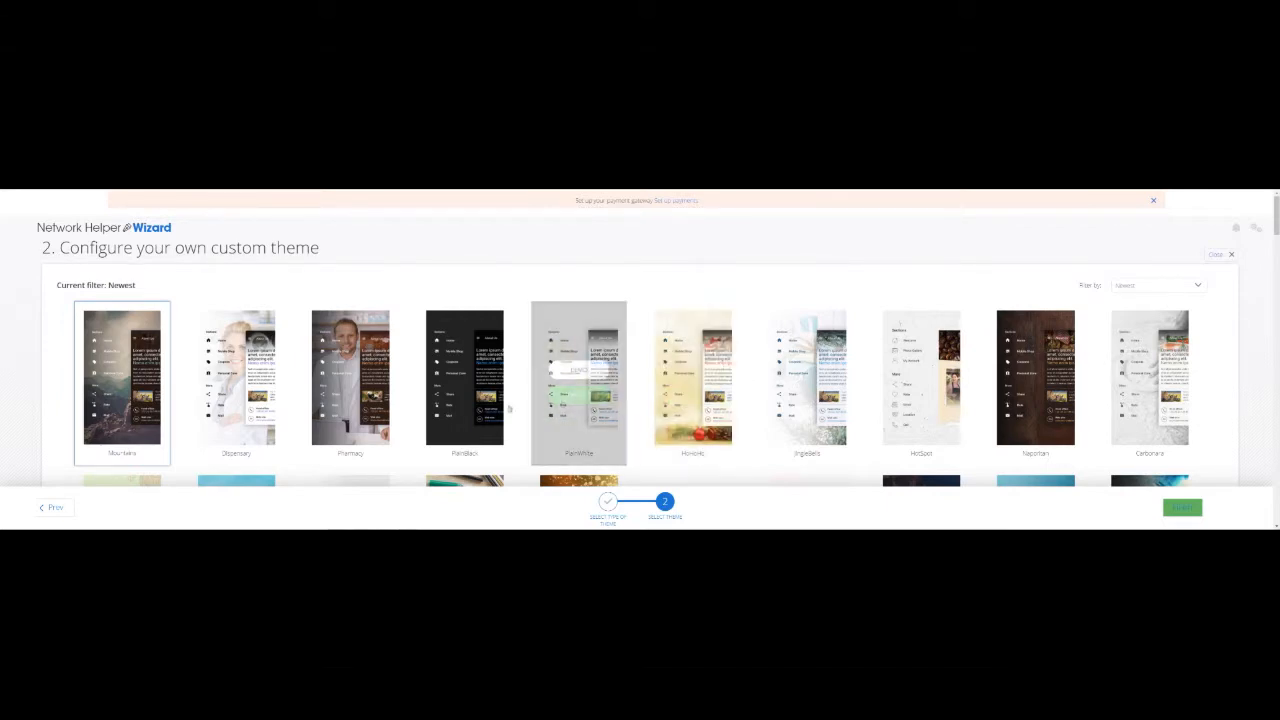
scroll(505, 410, down, 2)
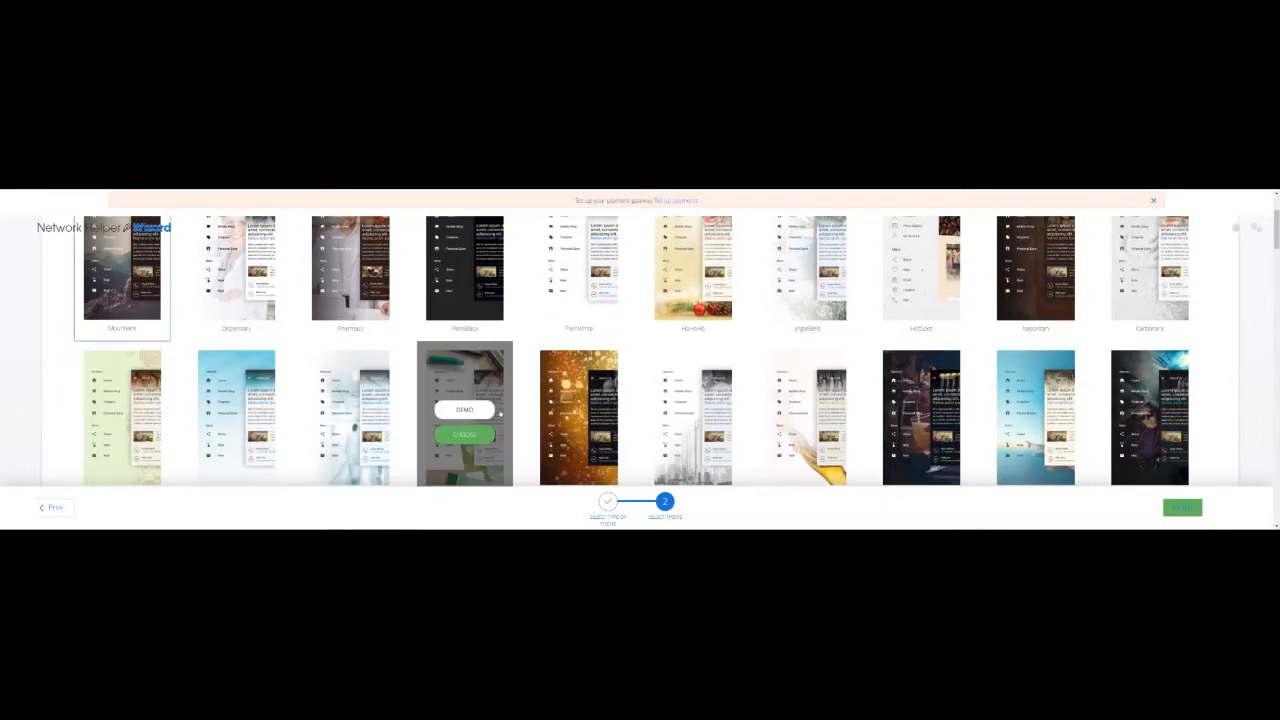
scroll(500, 414, down, 1)
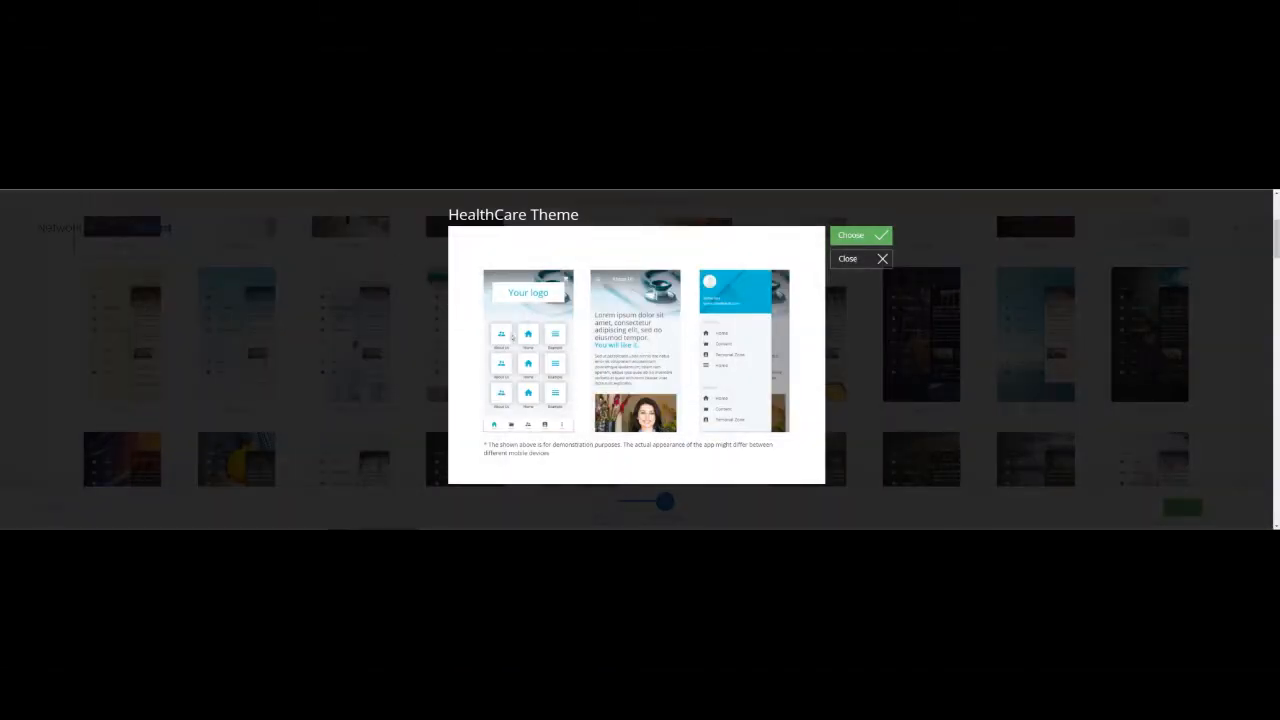
Close the HealthCare preview and switch the wizard to 'Configure your own custom theme'.
click(876, 260)
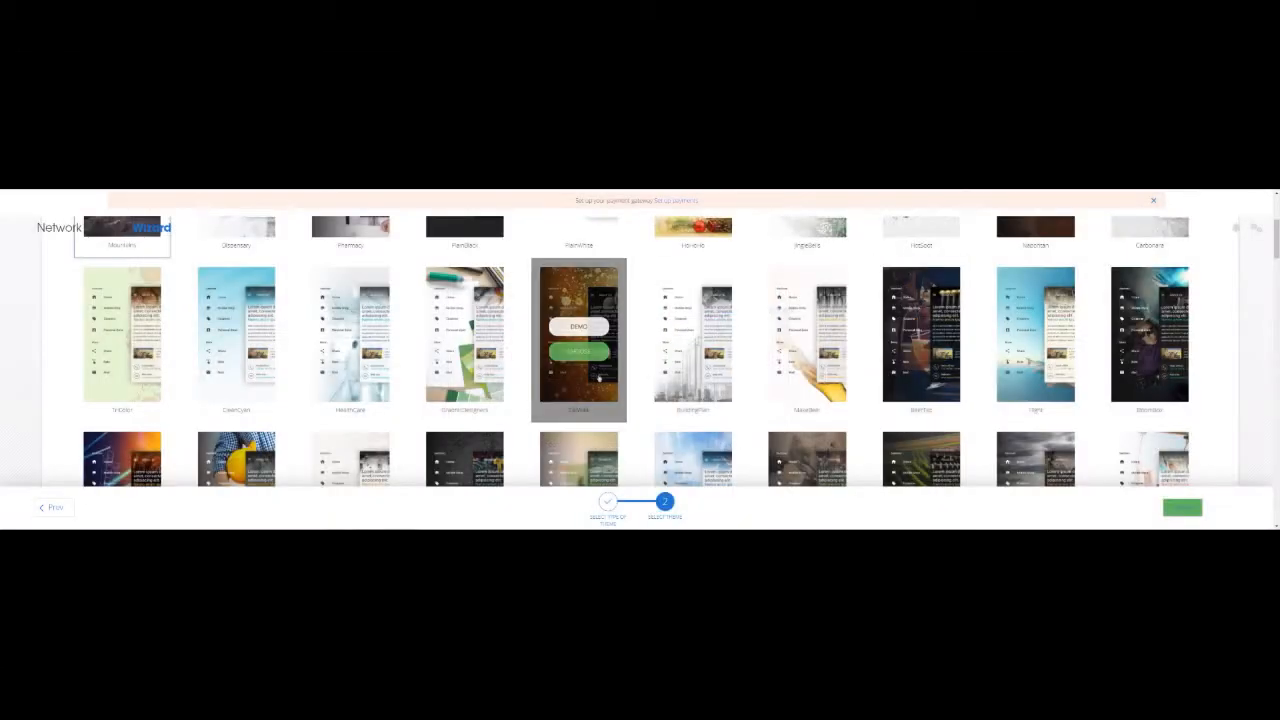
click(55, 508)
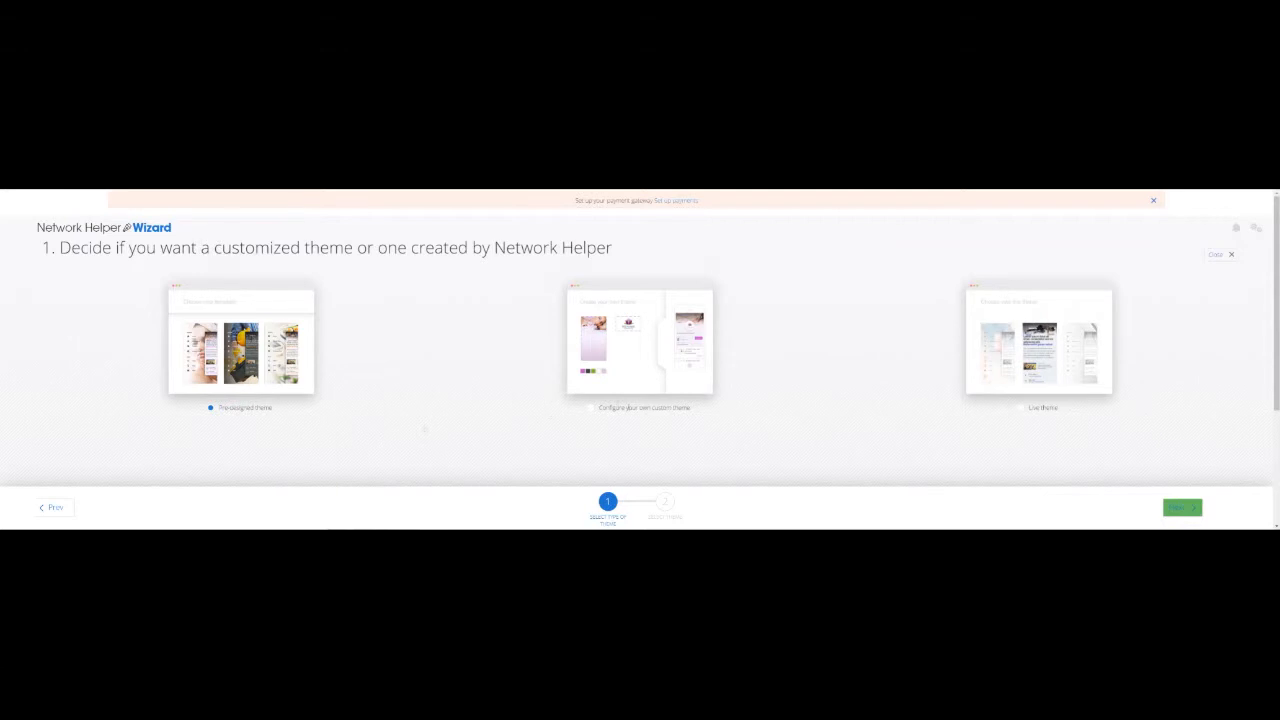
click(589, 408)
click(1184, 508)
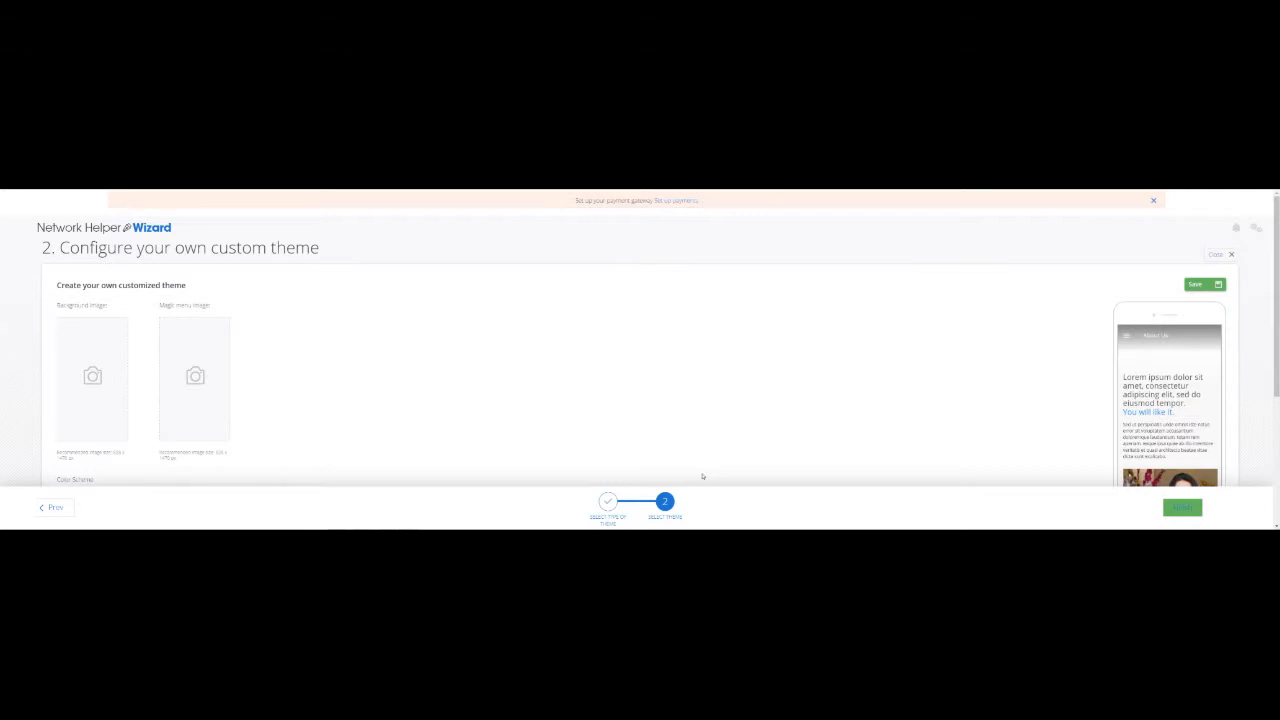
scroll(399, 357, down, 2)
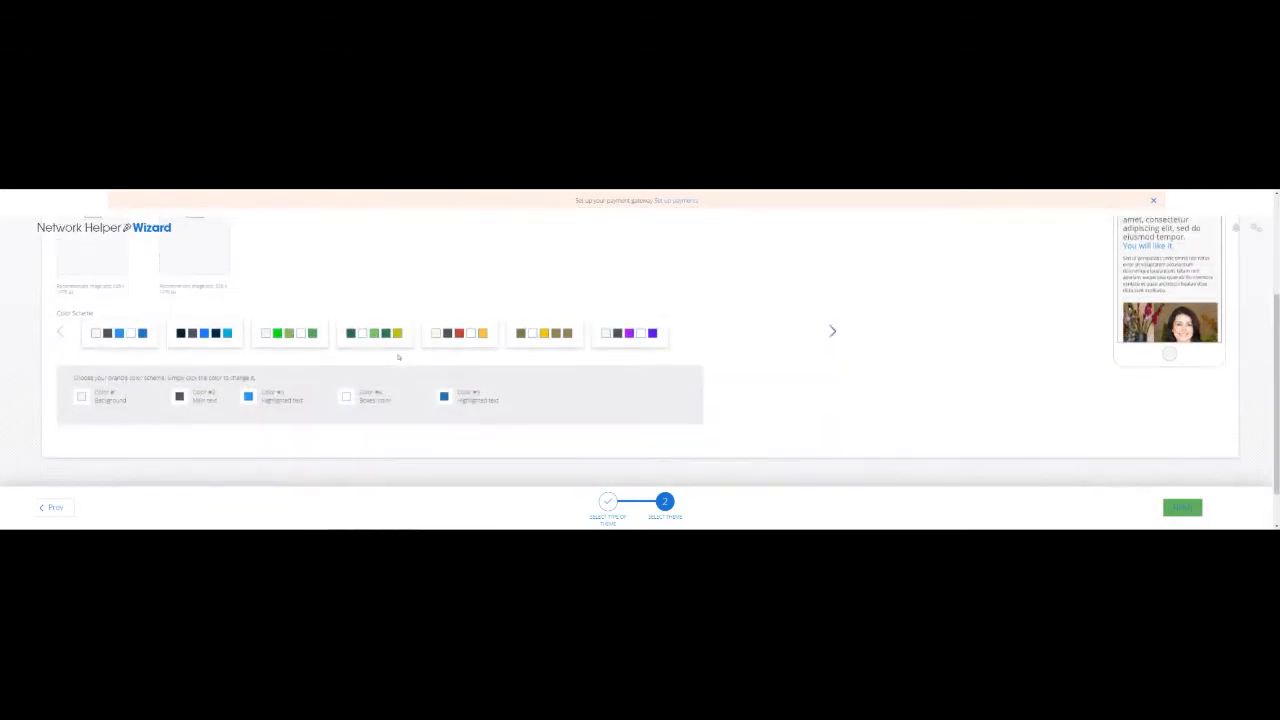
scroll(774, 384, up, 1)
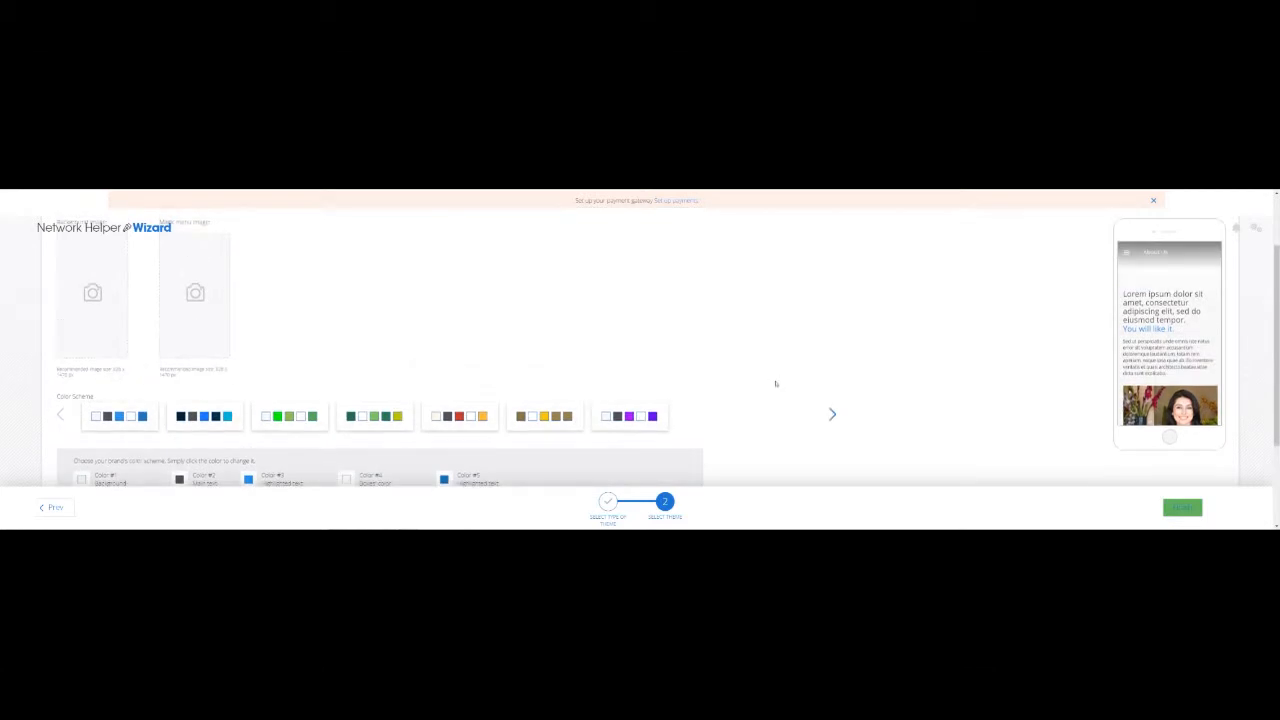
scroll(774, 383, up, 1)
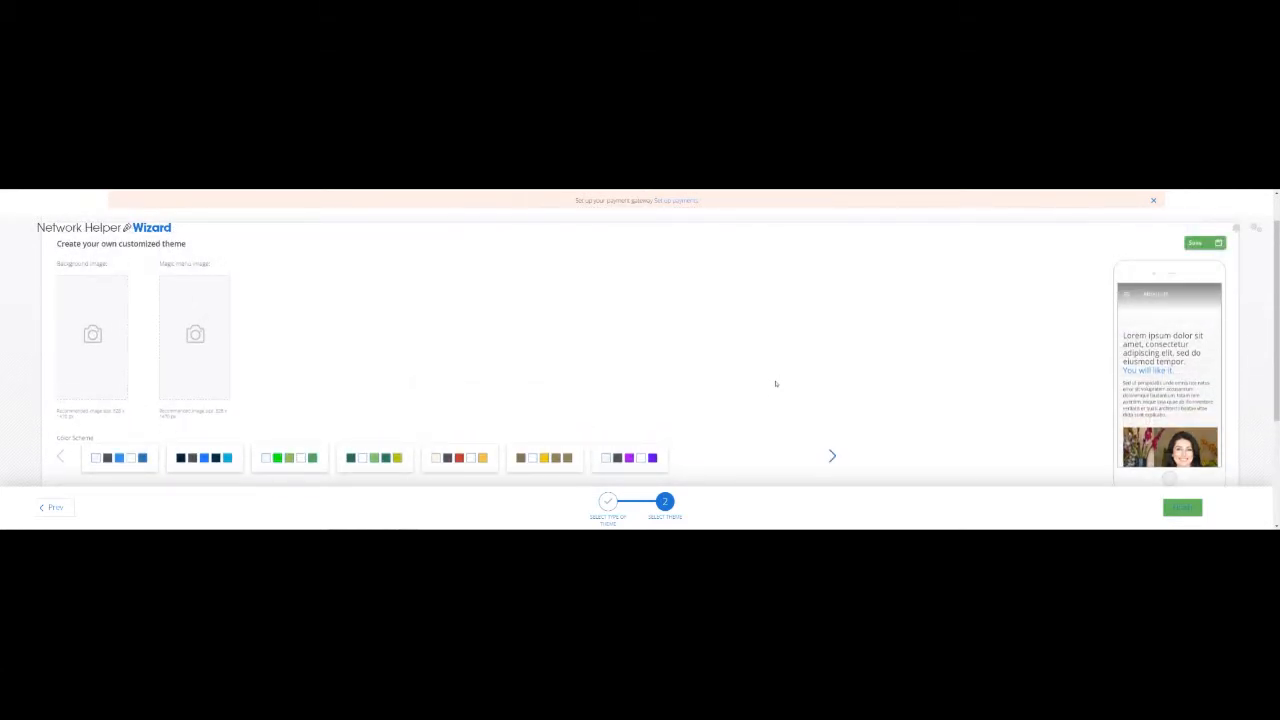
Set a cropped camera-lenses photo from the Image Library as the theme's background image.
mouse_move(112, 324)
click(76, 260)
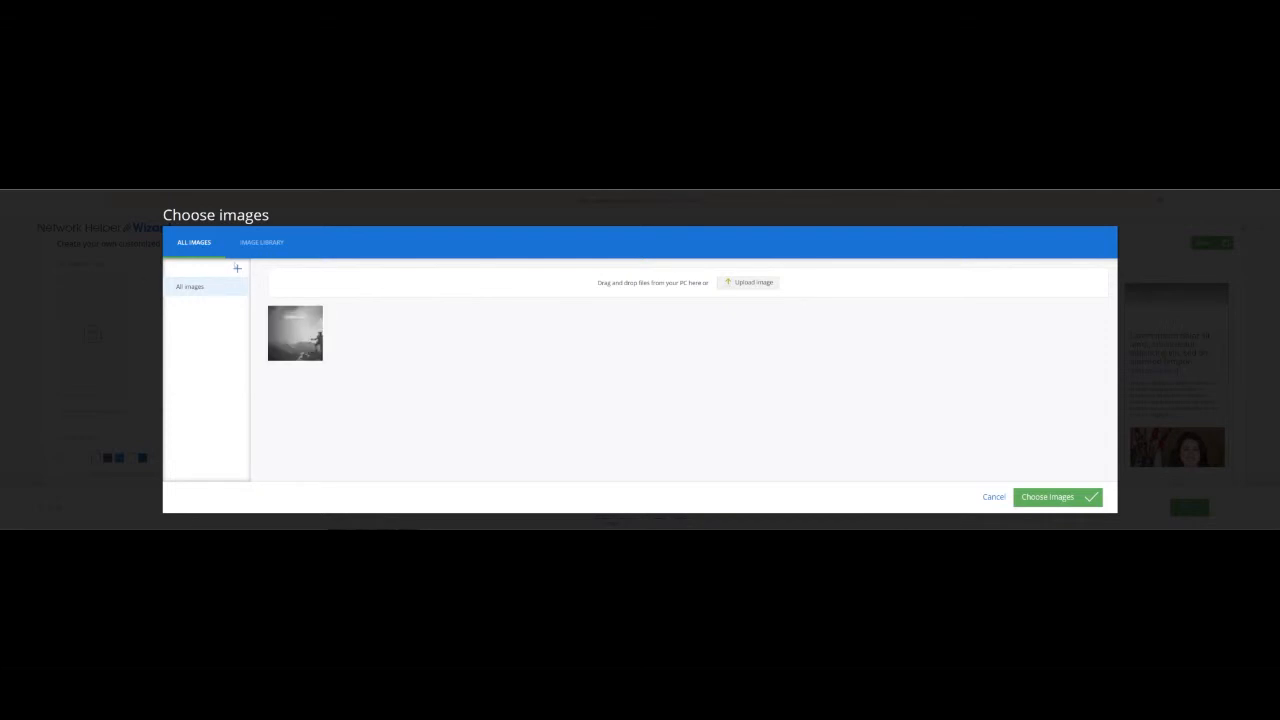
click(257, 243)
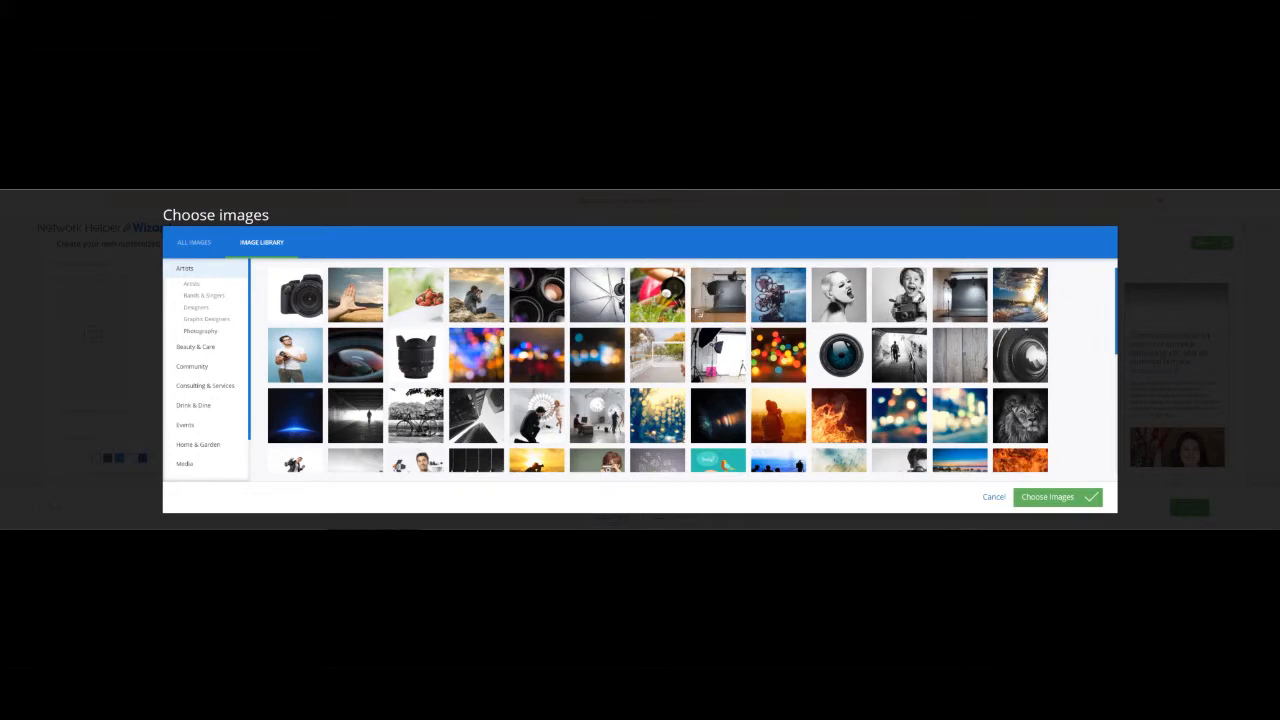
scroll(778, 415, down, 3)
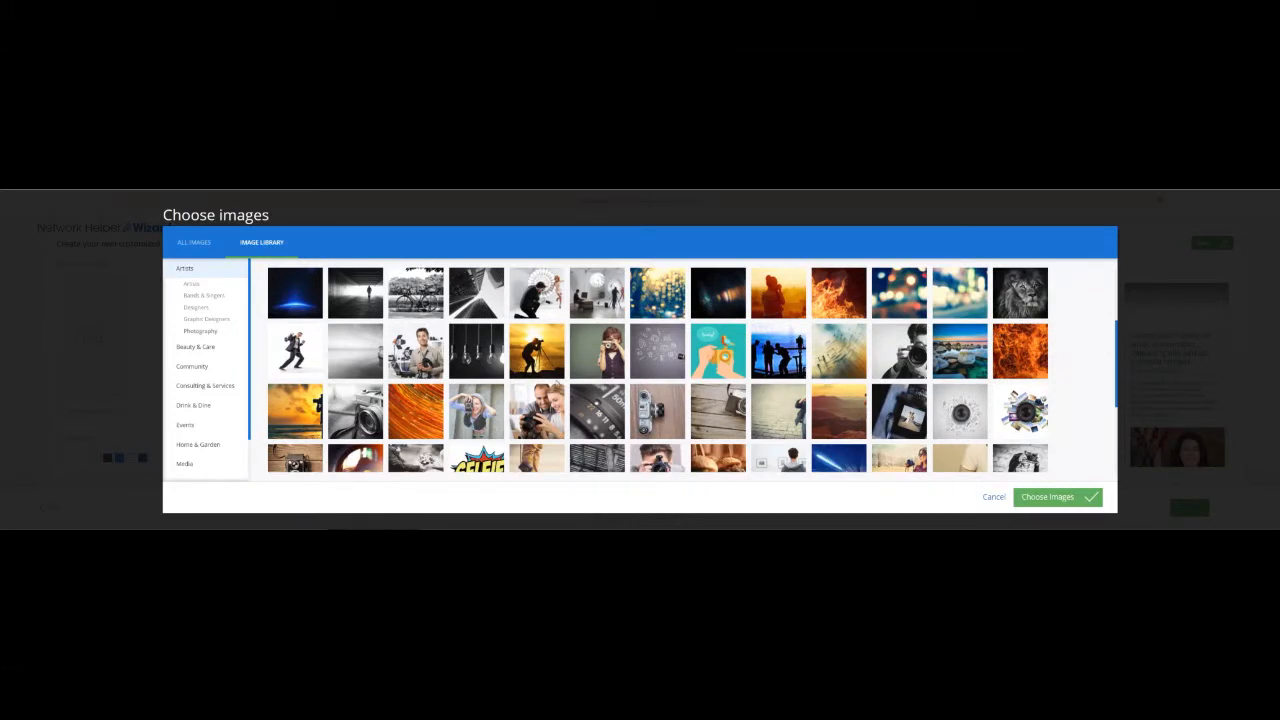
scroll(763, 429, down, 3)
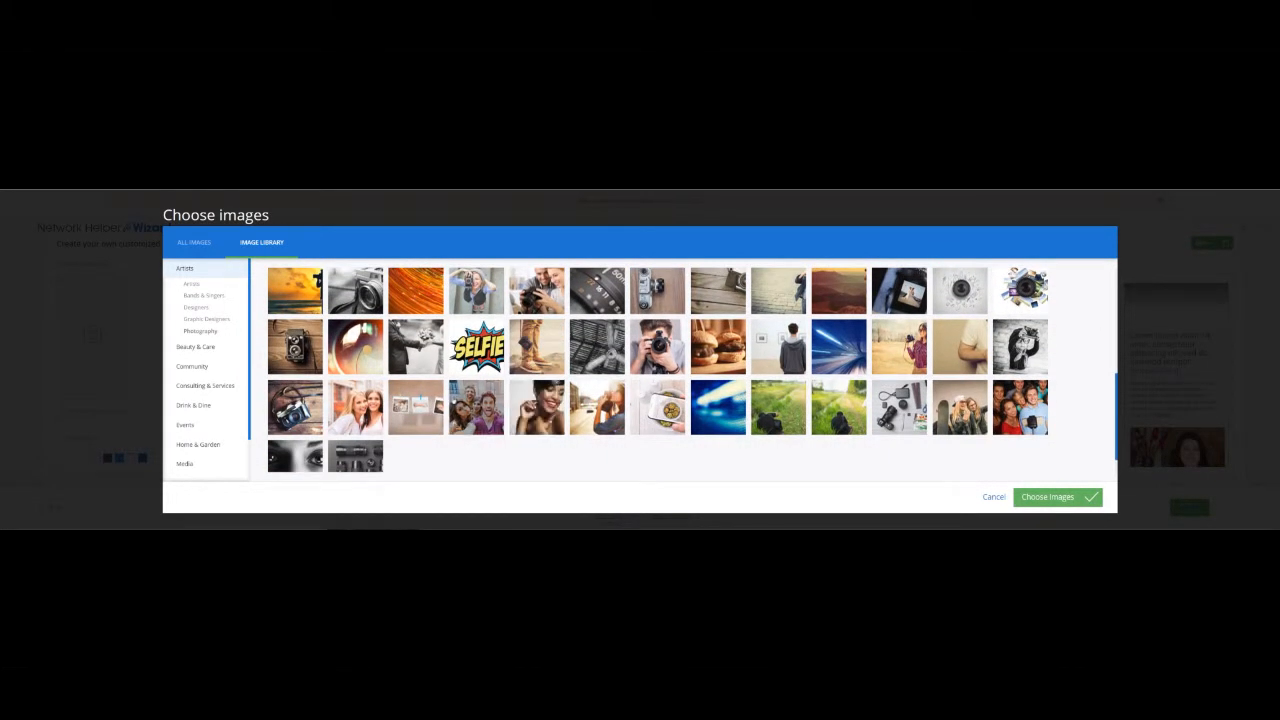
scroll(420, 390, down, 1)
click(363, 443)
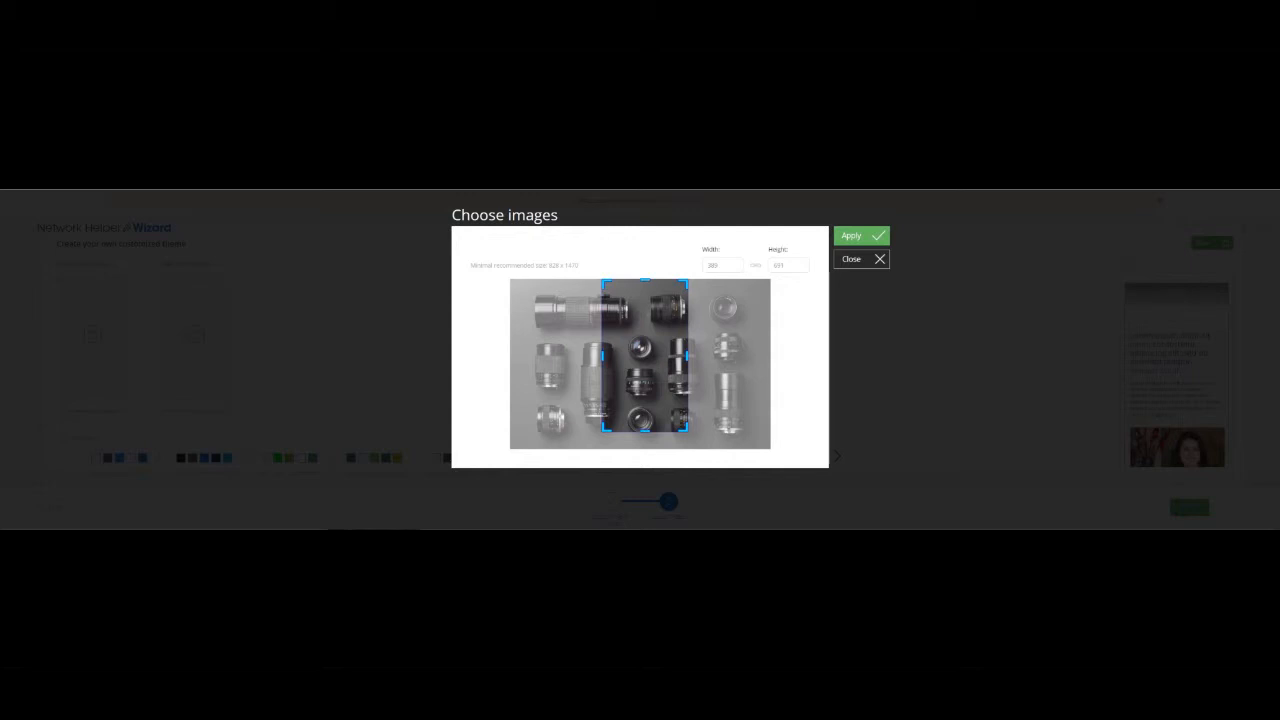
drag(687, 432, 707, 470)
drag(652, 358, 646, 359)
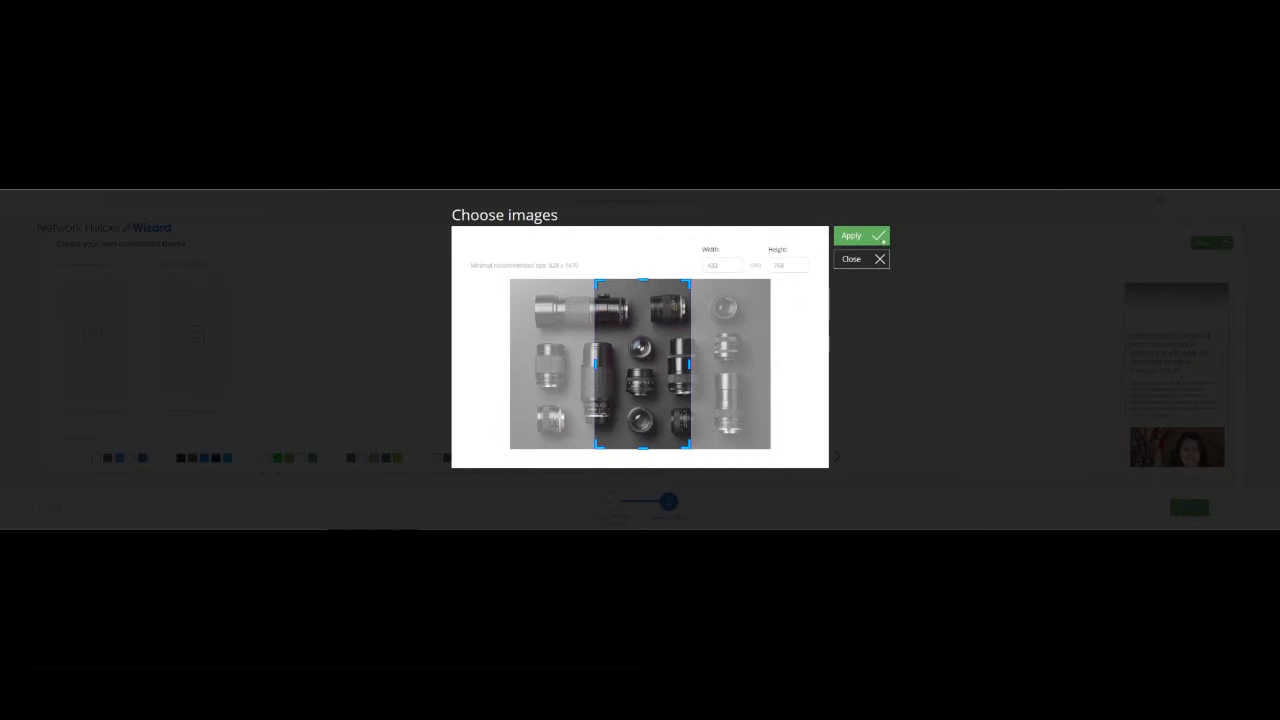
click(883, 241)
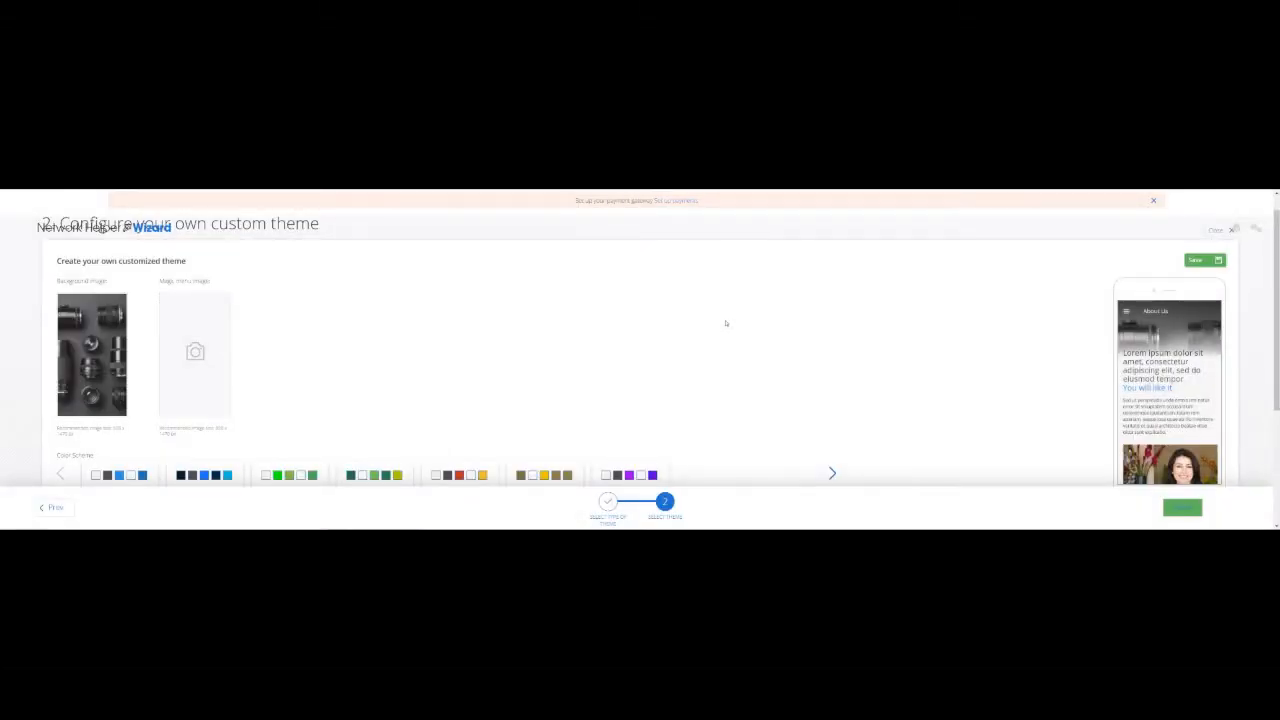
Open the Image Library for the Magic menu image and browse the Photography collection.
mouse_move(178, 302)
click(178, 277)
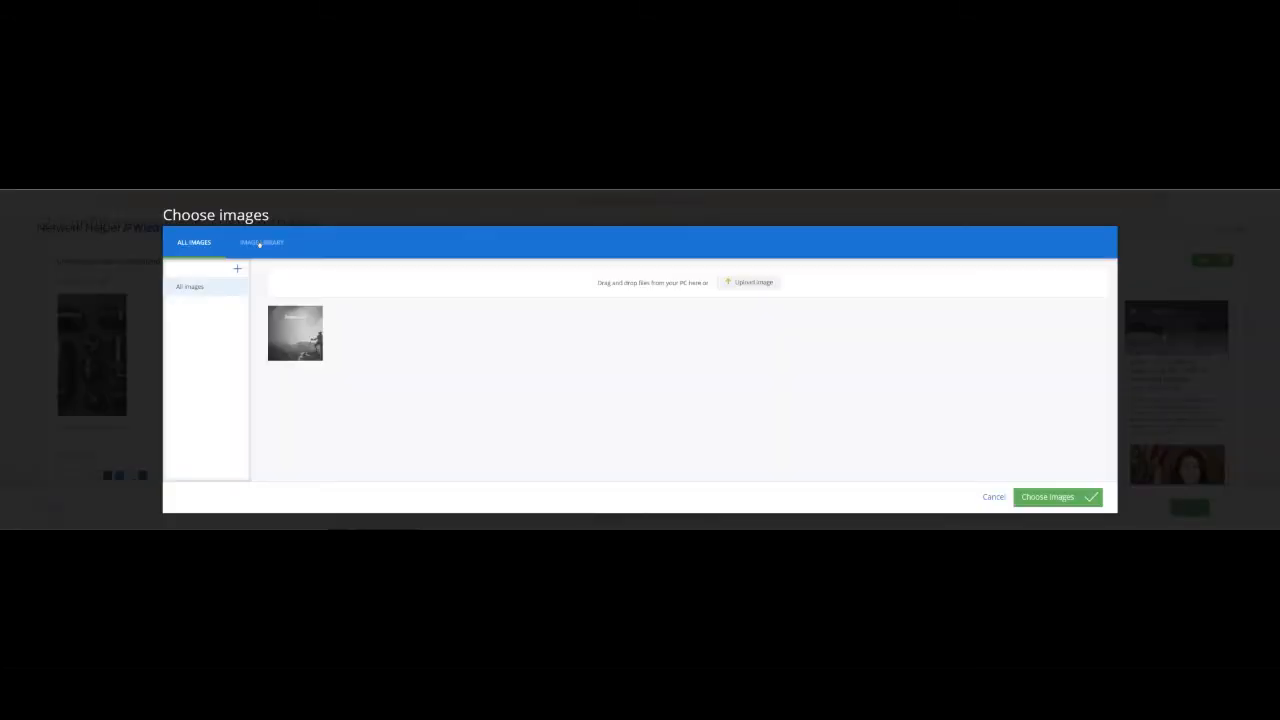
click(259, 243)
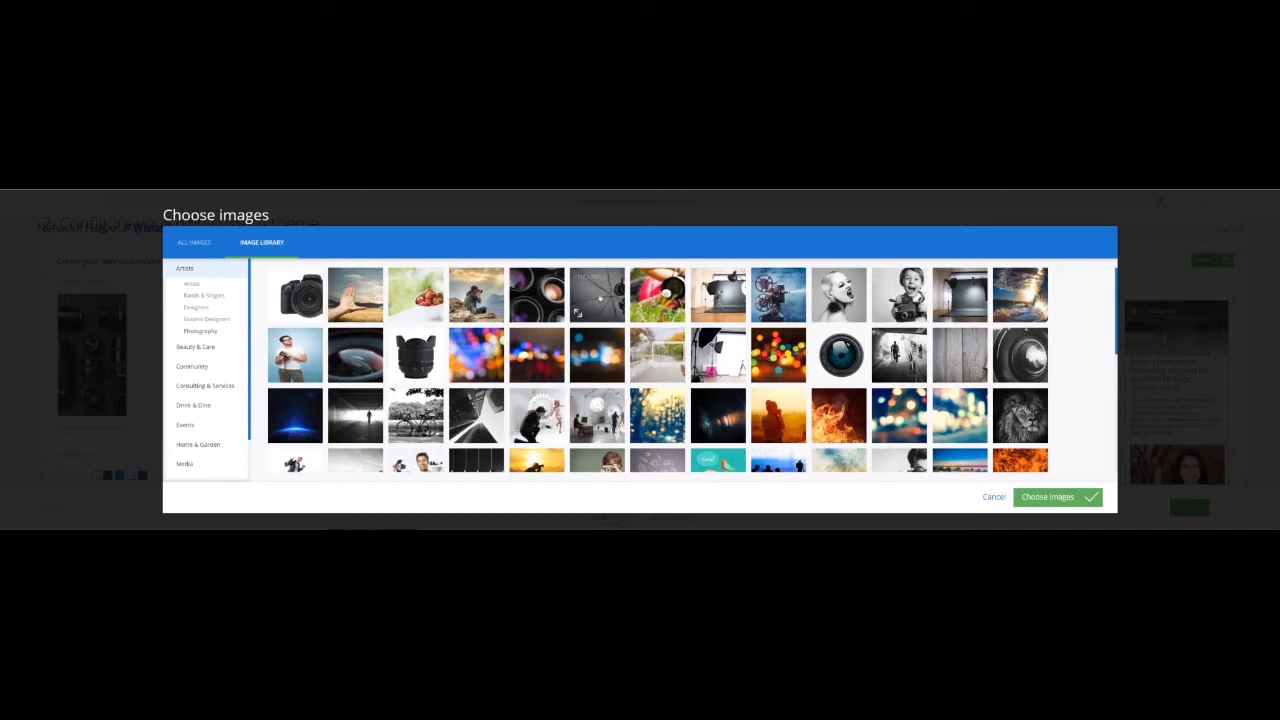
scroll(777, 359, down, 2)
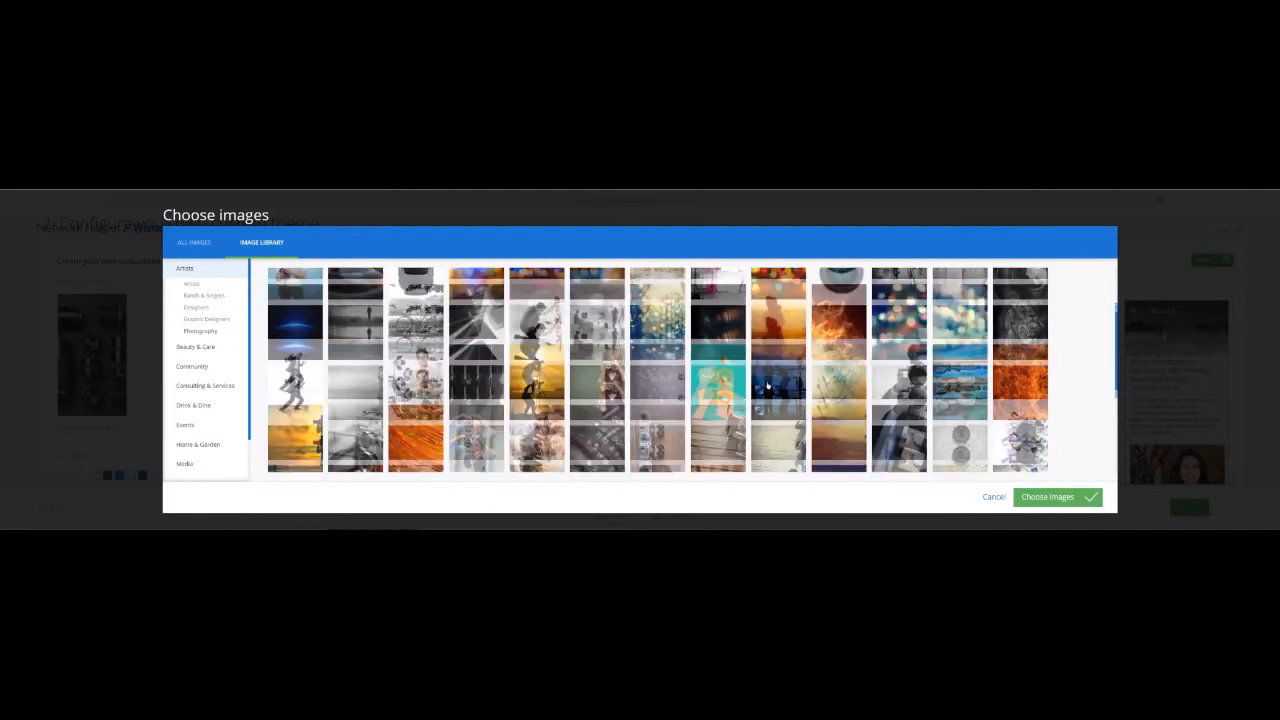
scroll(767, 372, down, 1)
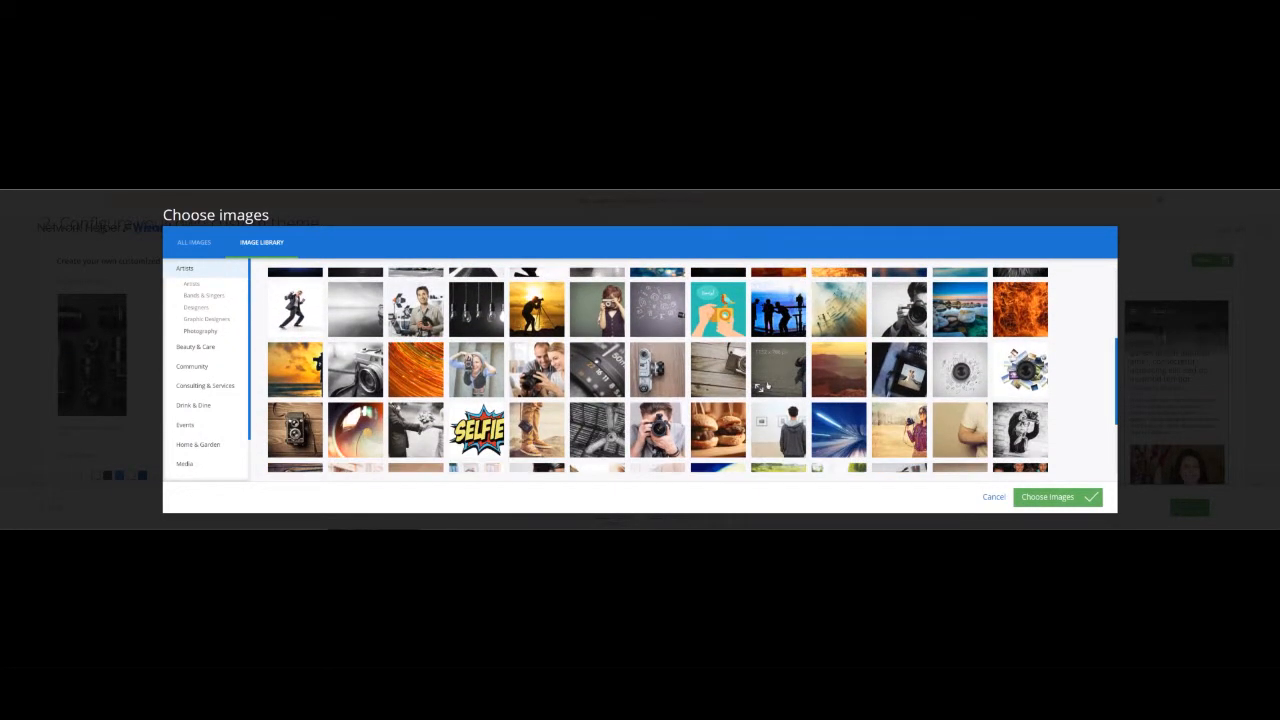
scroll(767, 386, down, 1)
scroll(767, 386, down, 1)
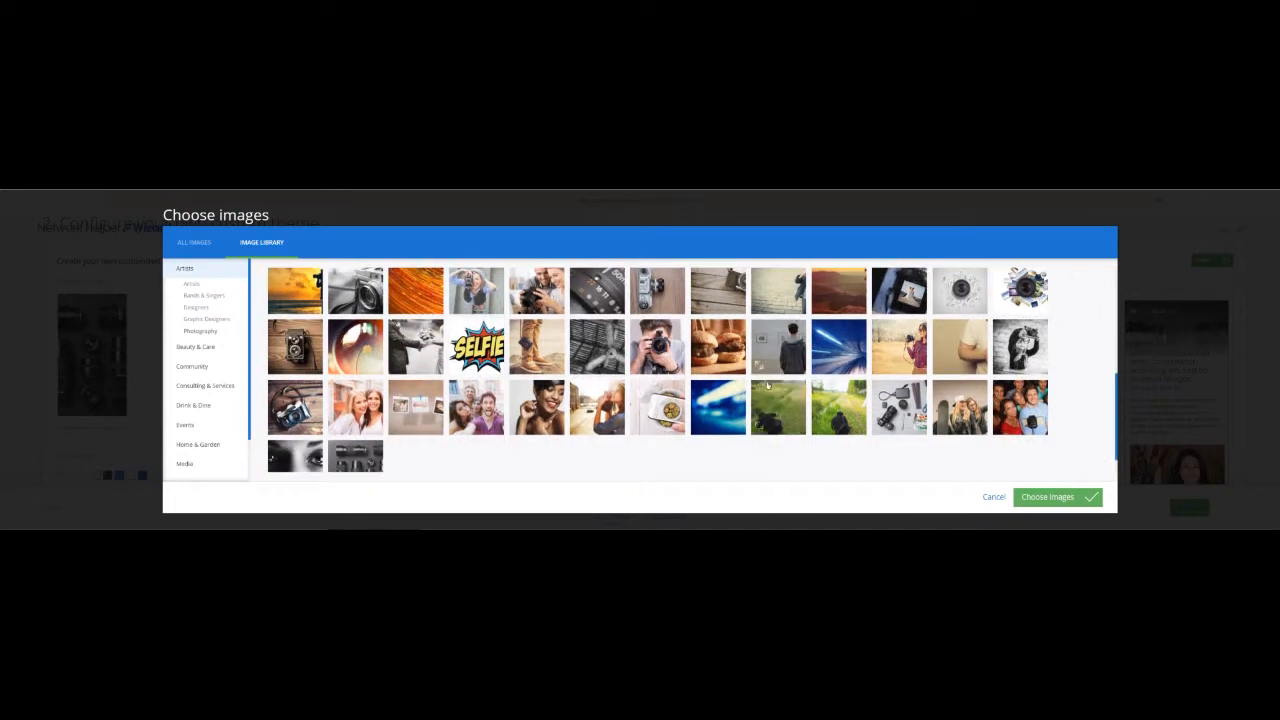
scroll(767, 386, up, 4)
scroll(767, 380, up, 3)
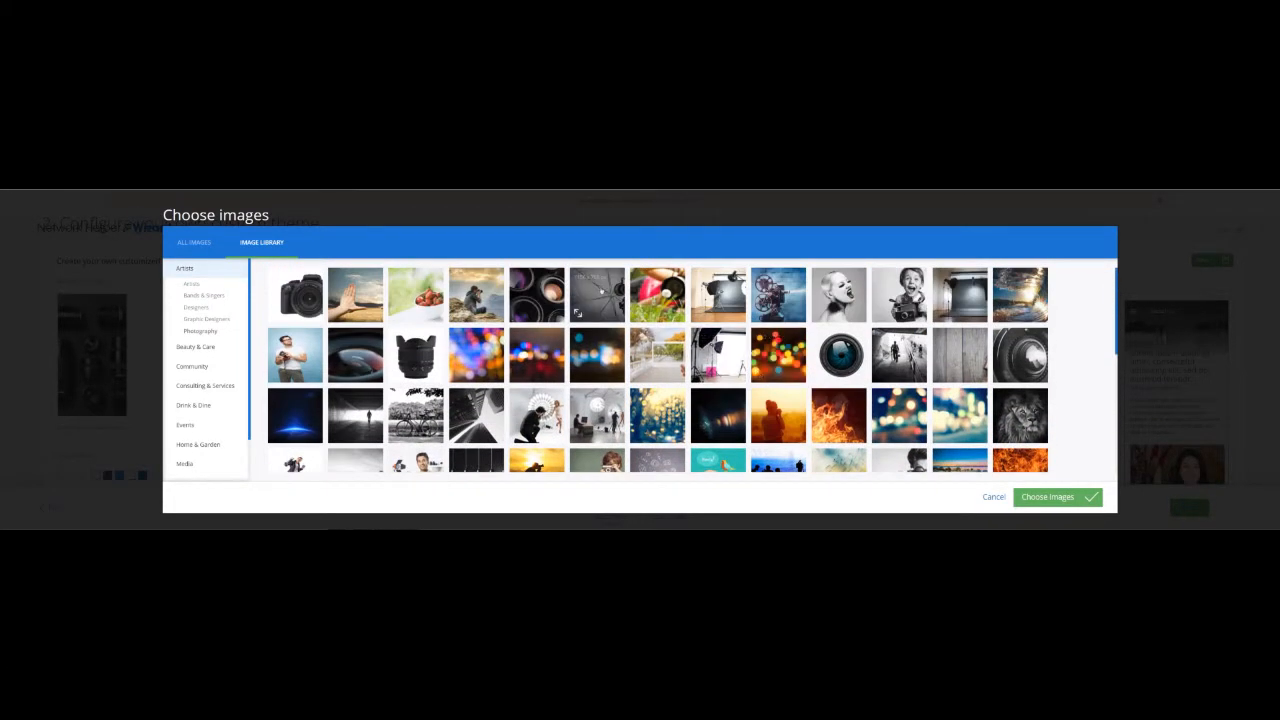
Try cropping the umbrella-light photo, then discard it and return to the library.
click(577, 313)
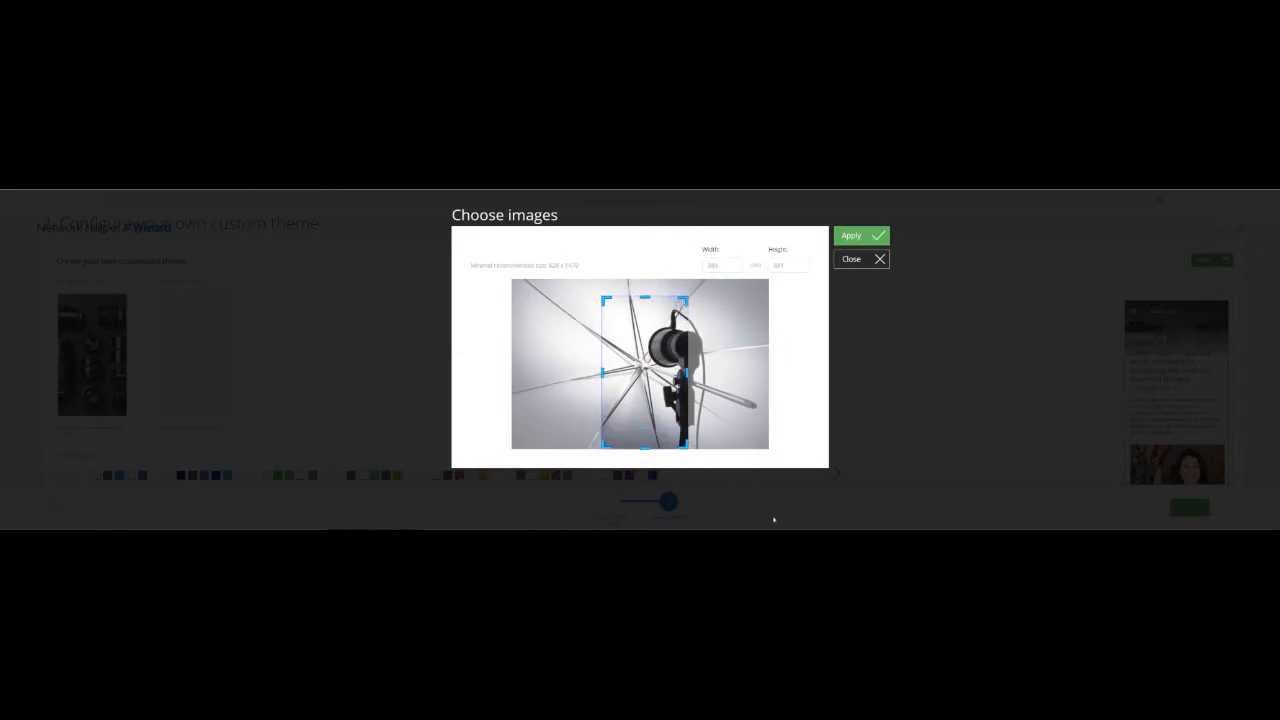
drag(683, 301, 714, 282)
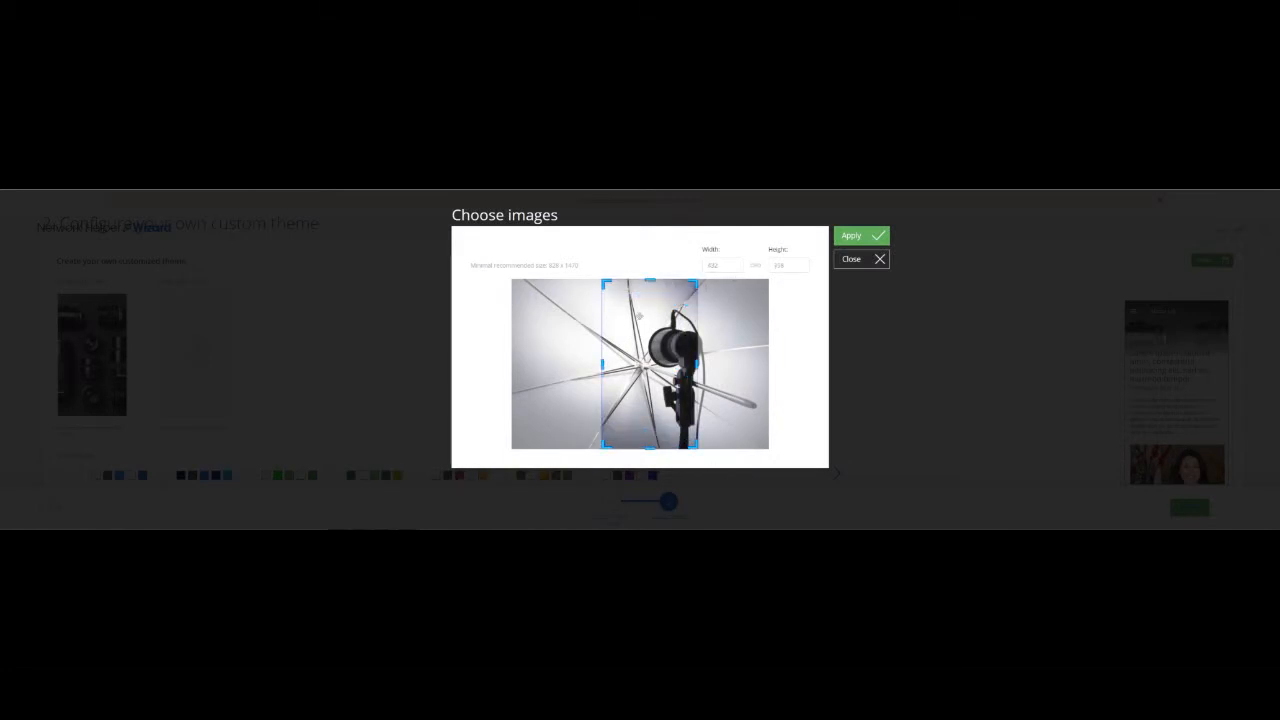
drag(632, 332, 645, 336)
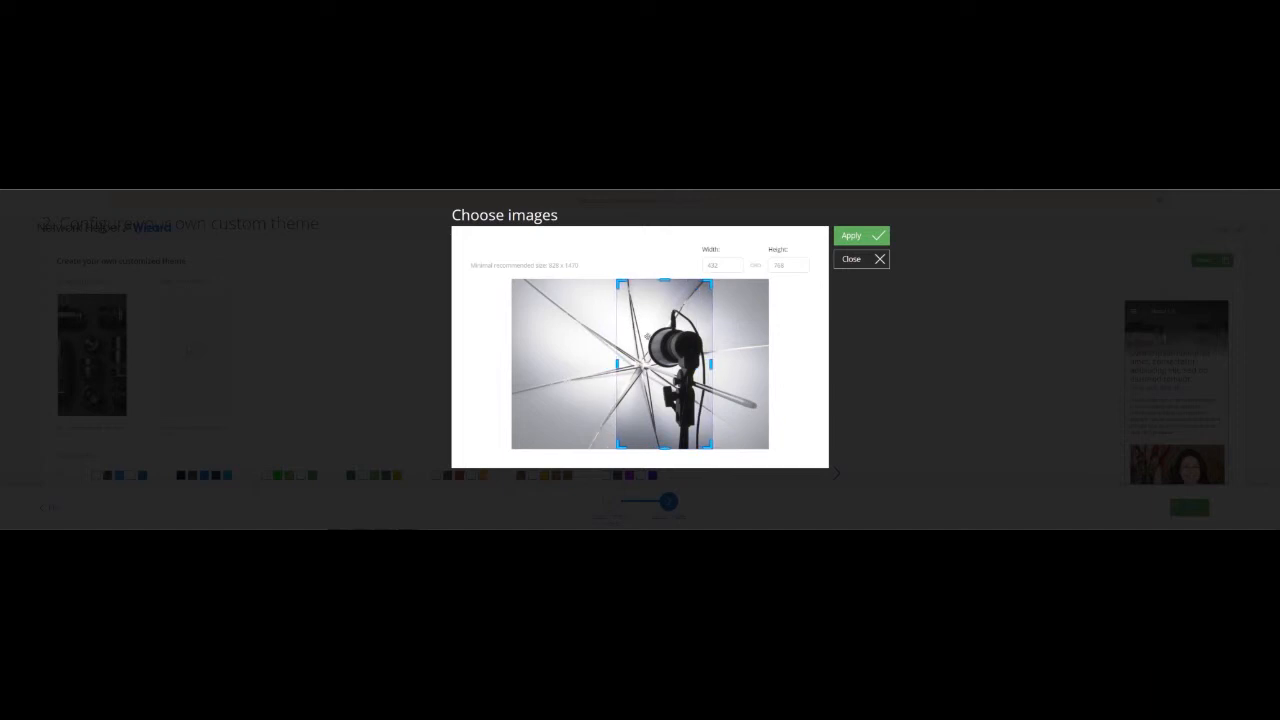
click(880, 258)
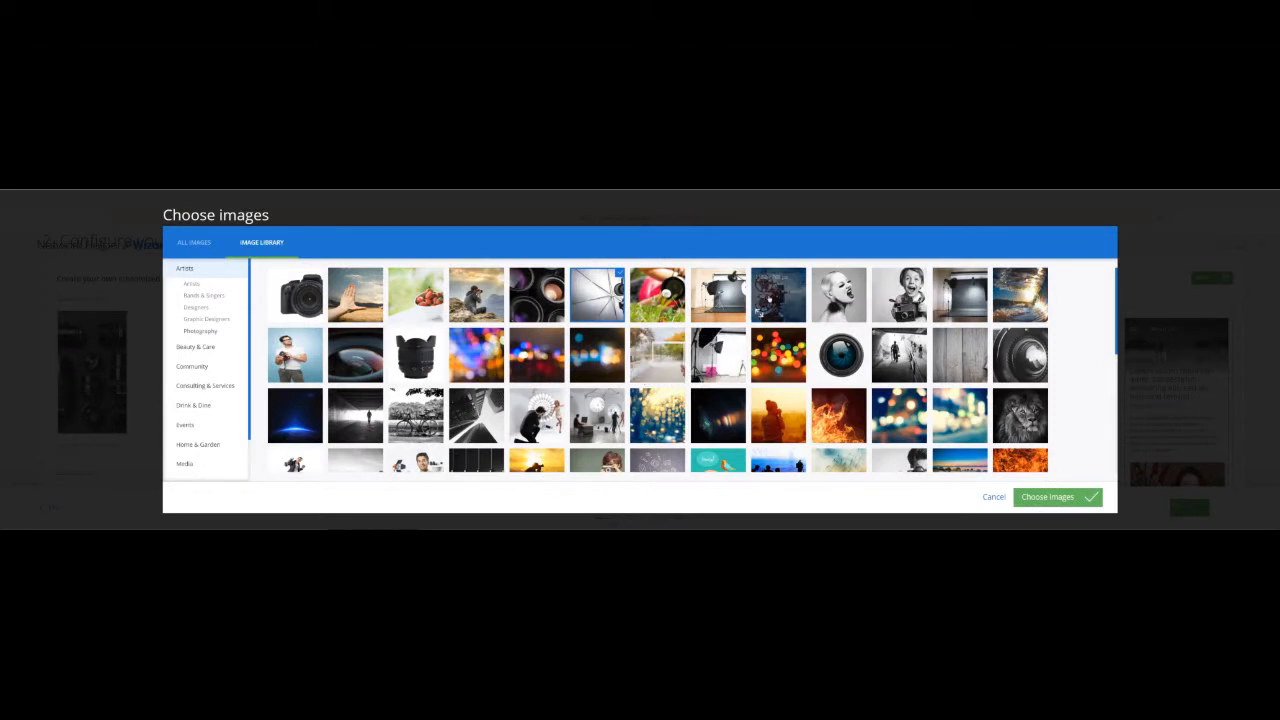
Crop the studio-lights photo to a tall portrait section and apply it as the menu image.
click(720, 295)
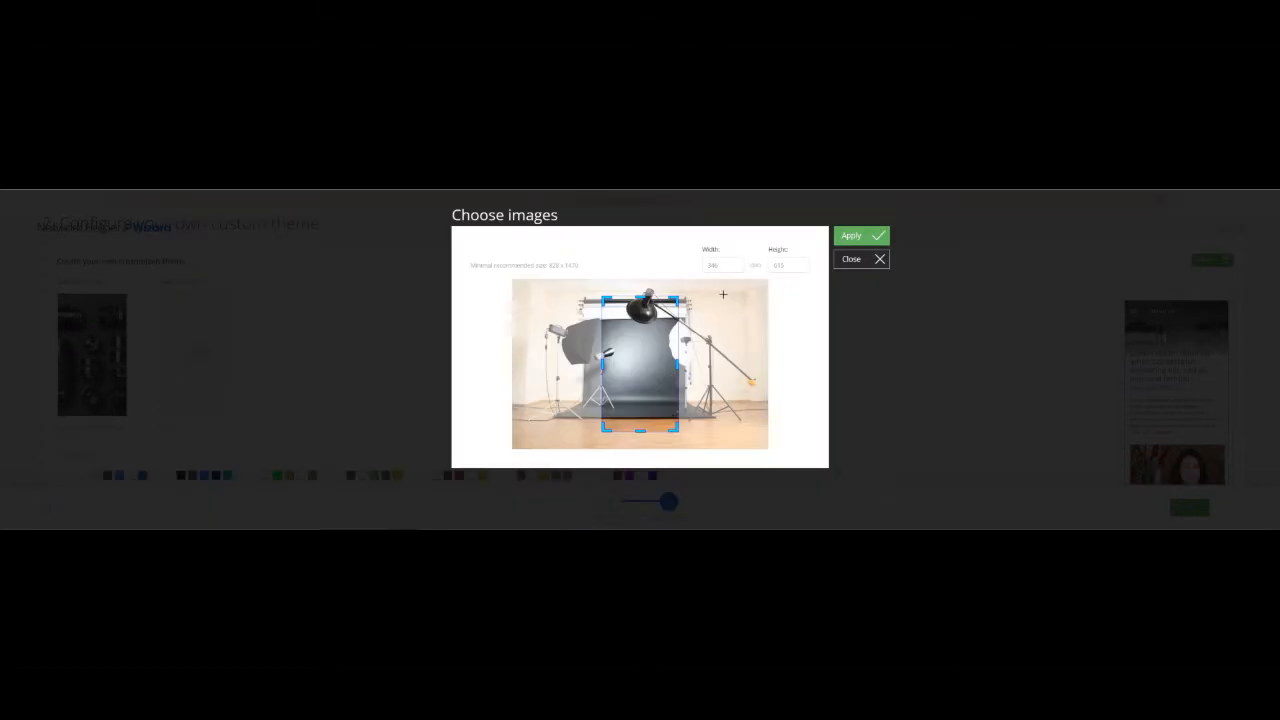
drag(679, 430, 735, 486)
drag(688, 298, 713, 266)
drag(661, 338, 645, 339)
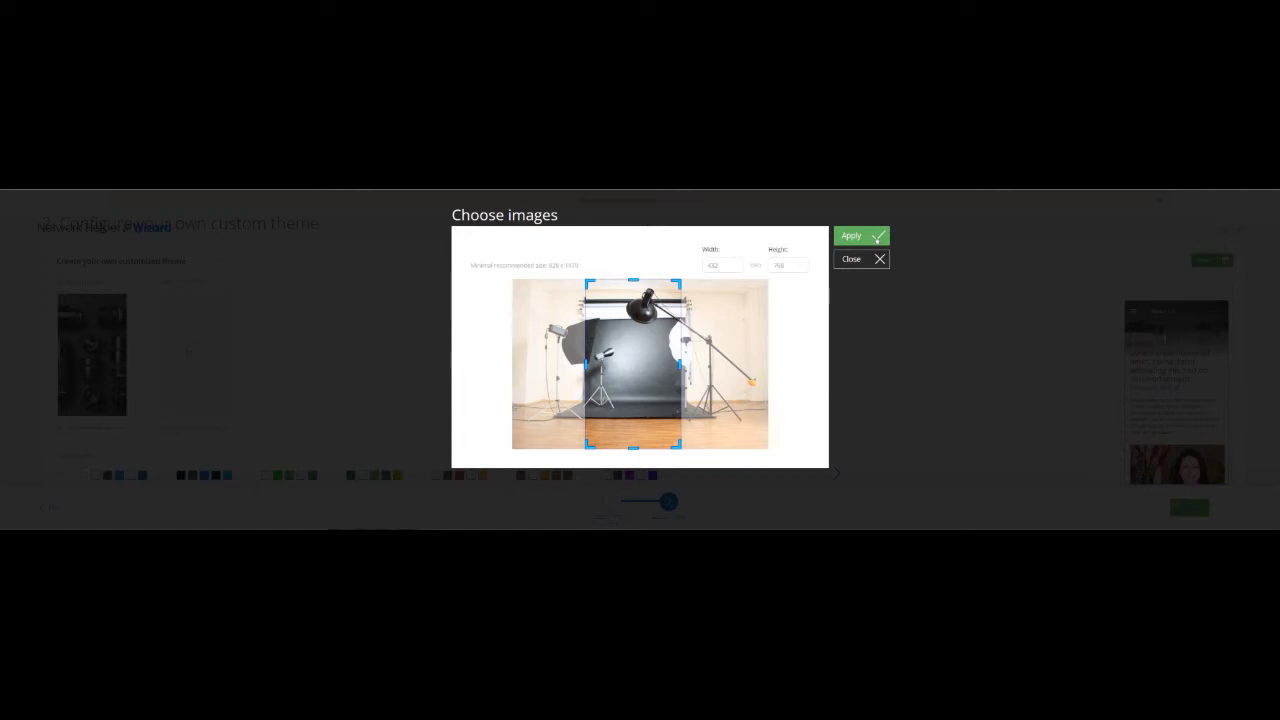
click(877, 238)
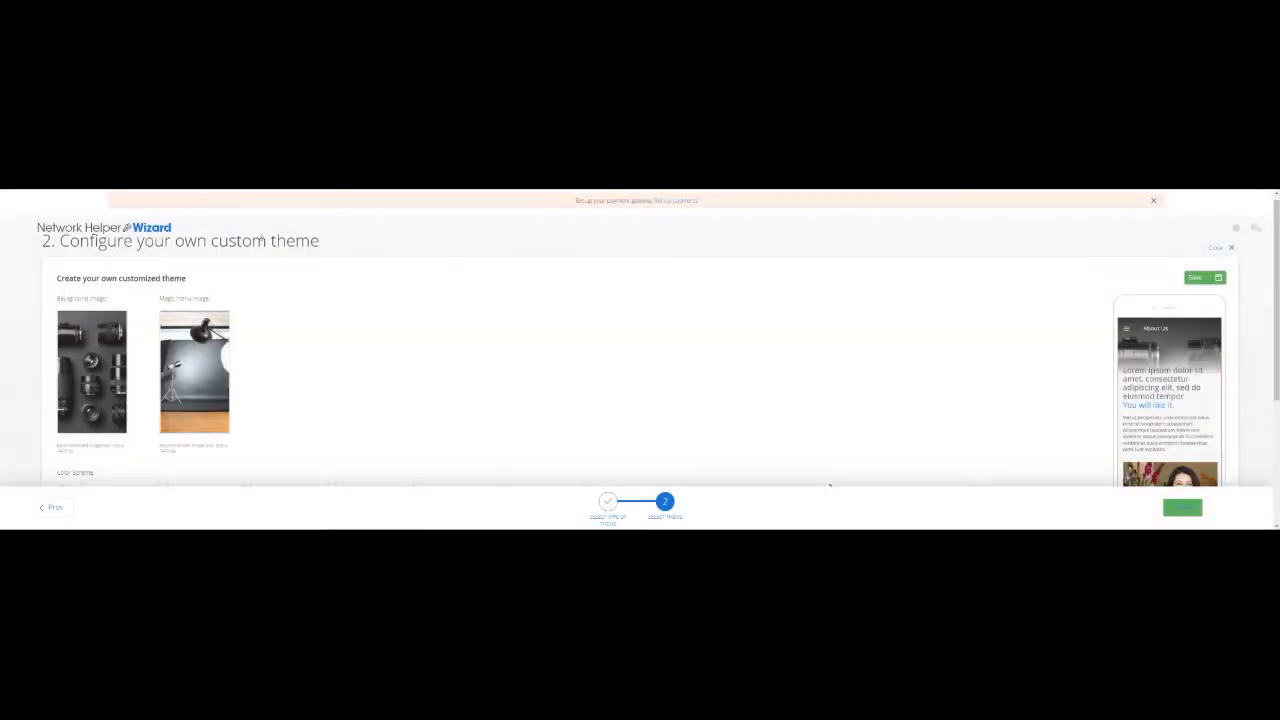
mouse_move(178, 318)
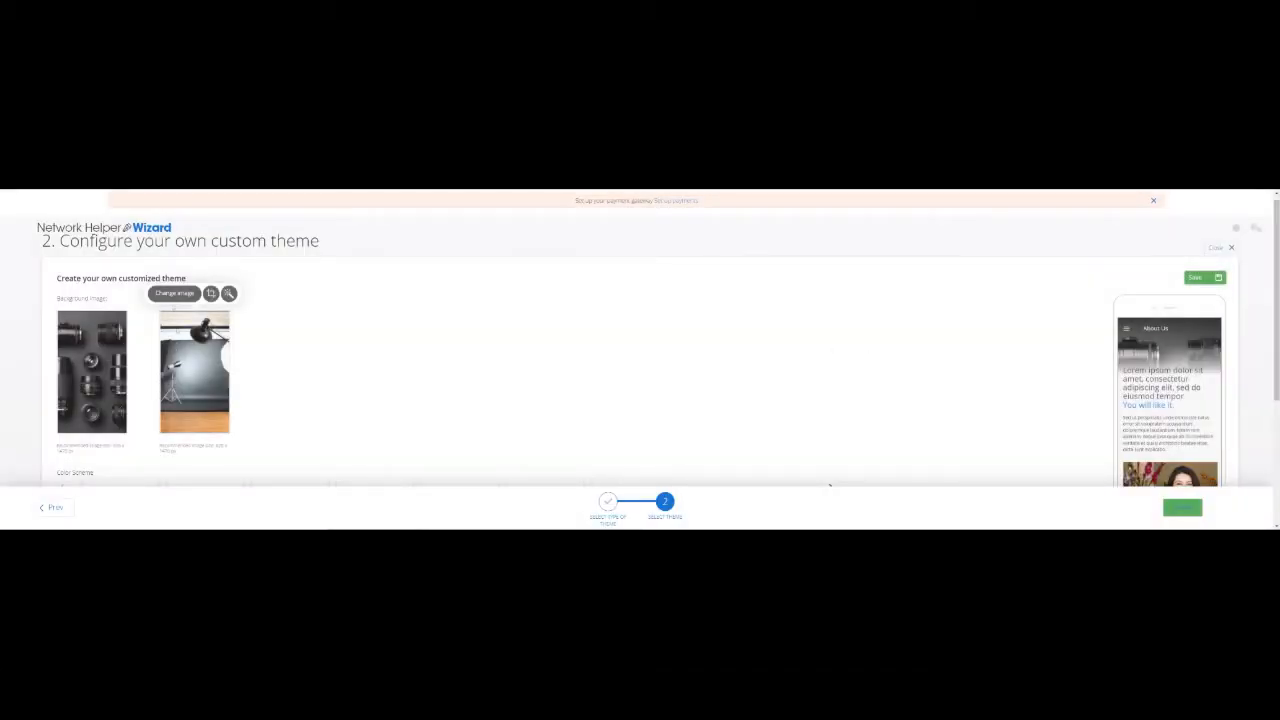
click(176, 295)
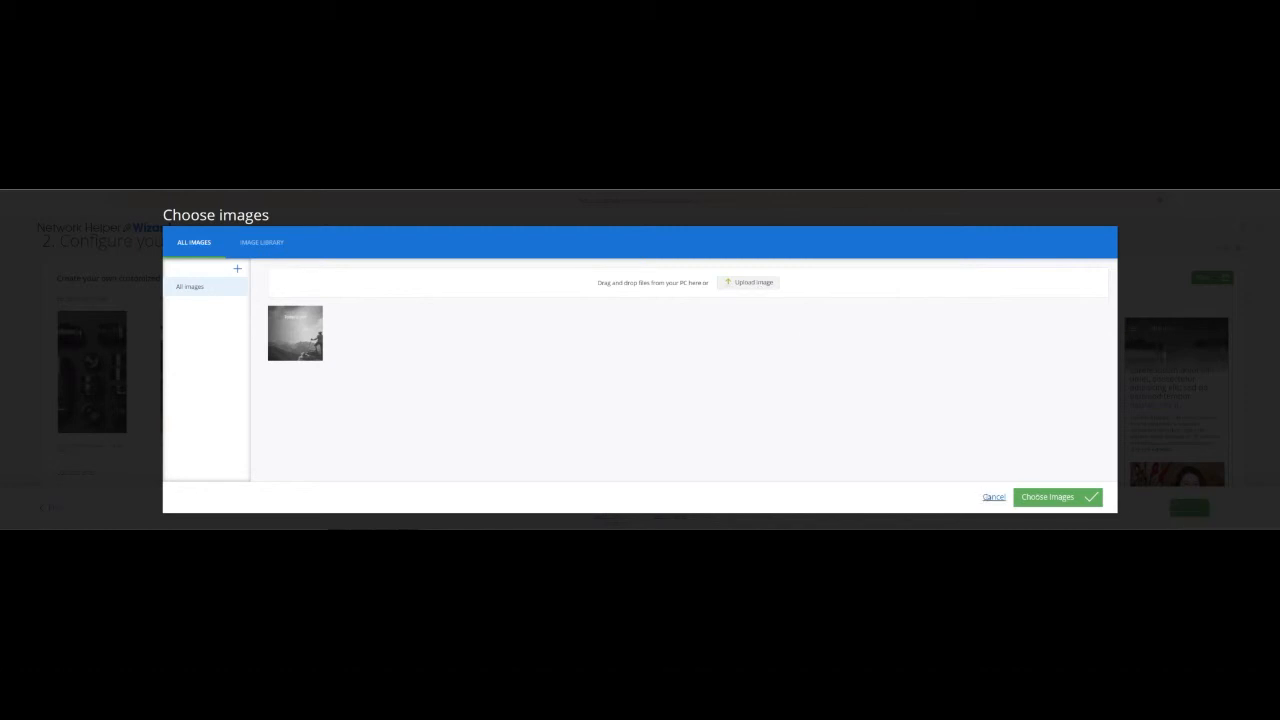
click(993, 496)
scroll(934, 366, down, 5)
scroll(934, 366, up, 4)
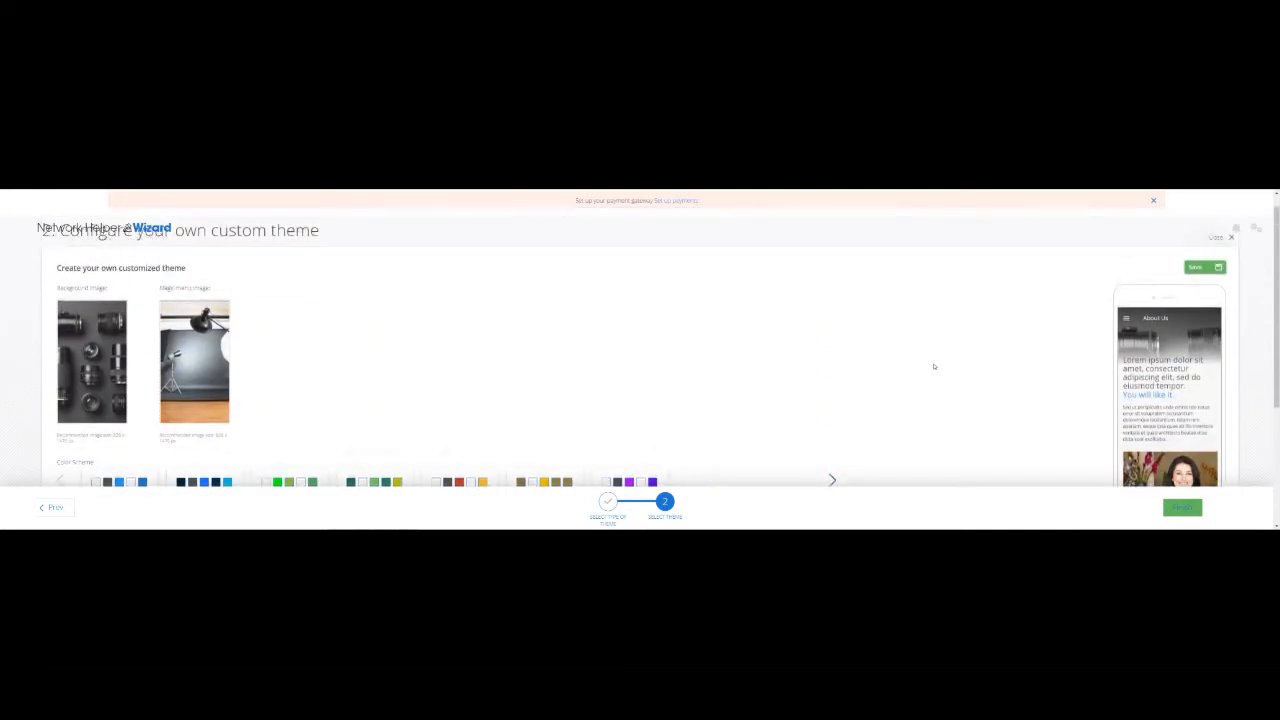
scroll(933, 366, up, 1)
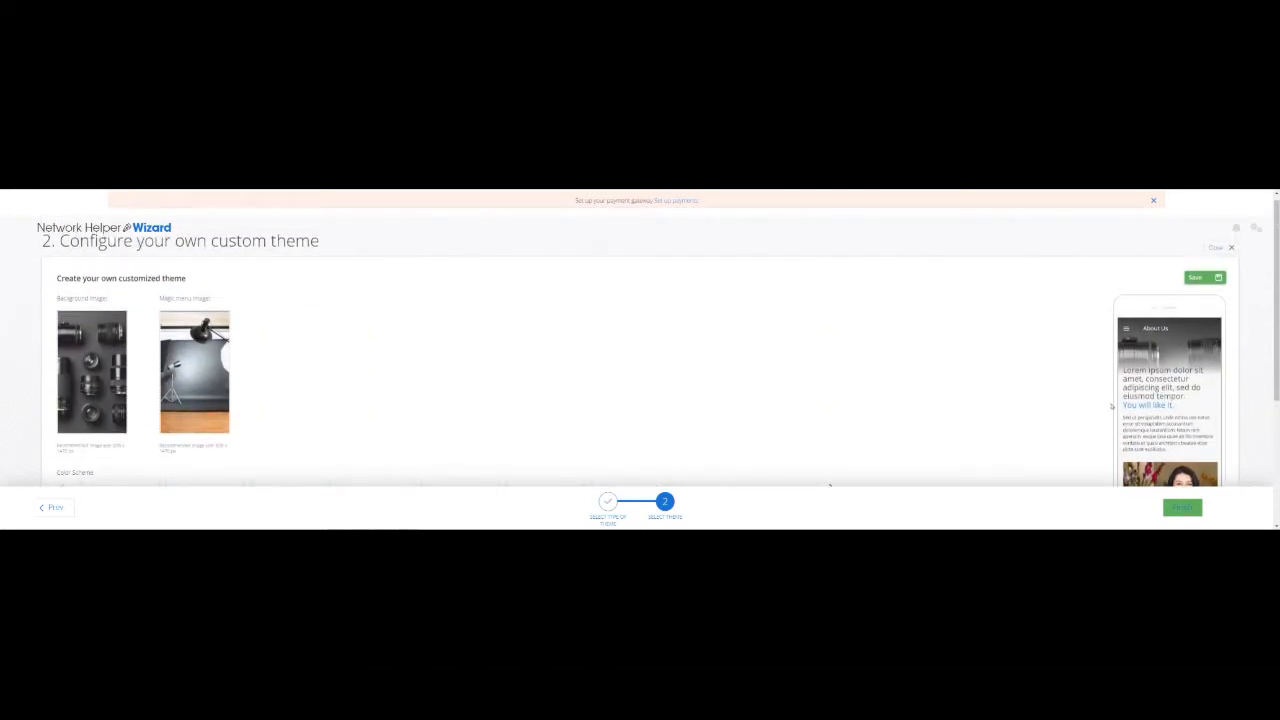
scroll(1111, 405, down, 1)
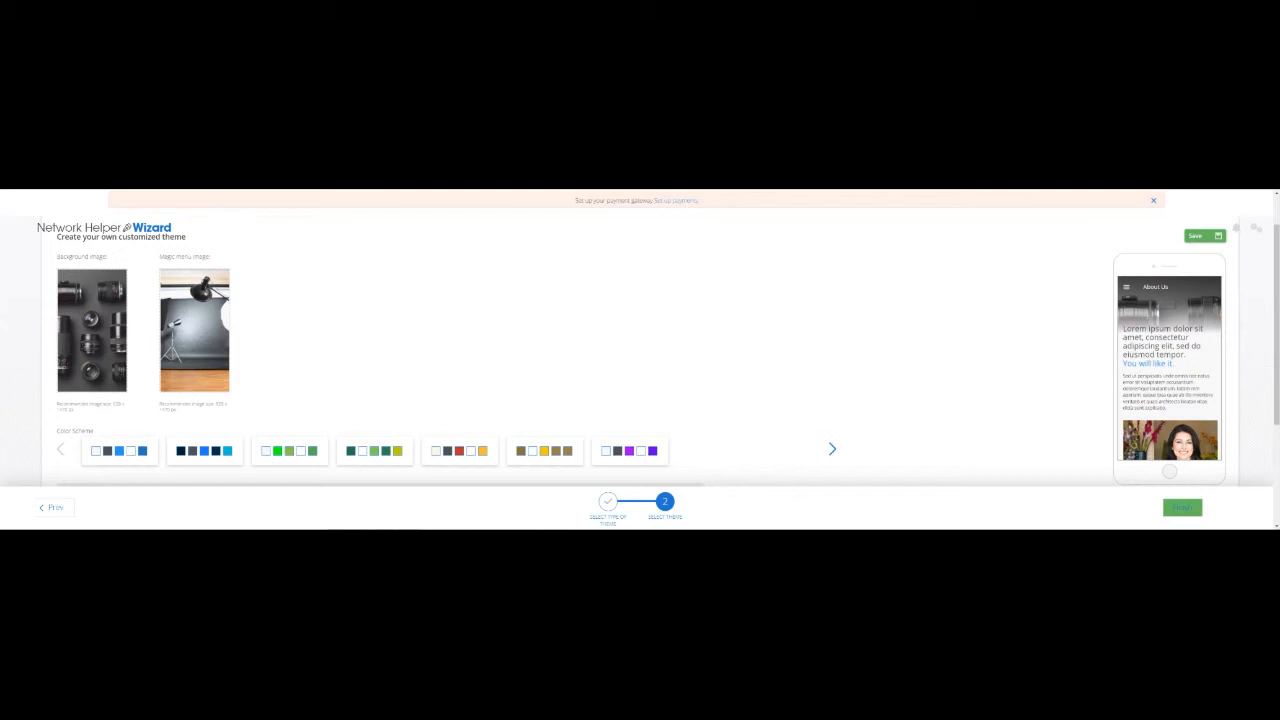
Save the custom theme and dismiss the Saved confirmation.
mouse_move(92, 328)
click(1206, 240)
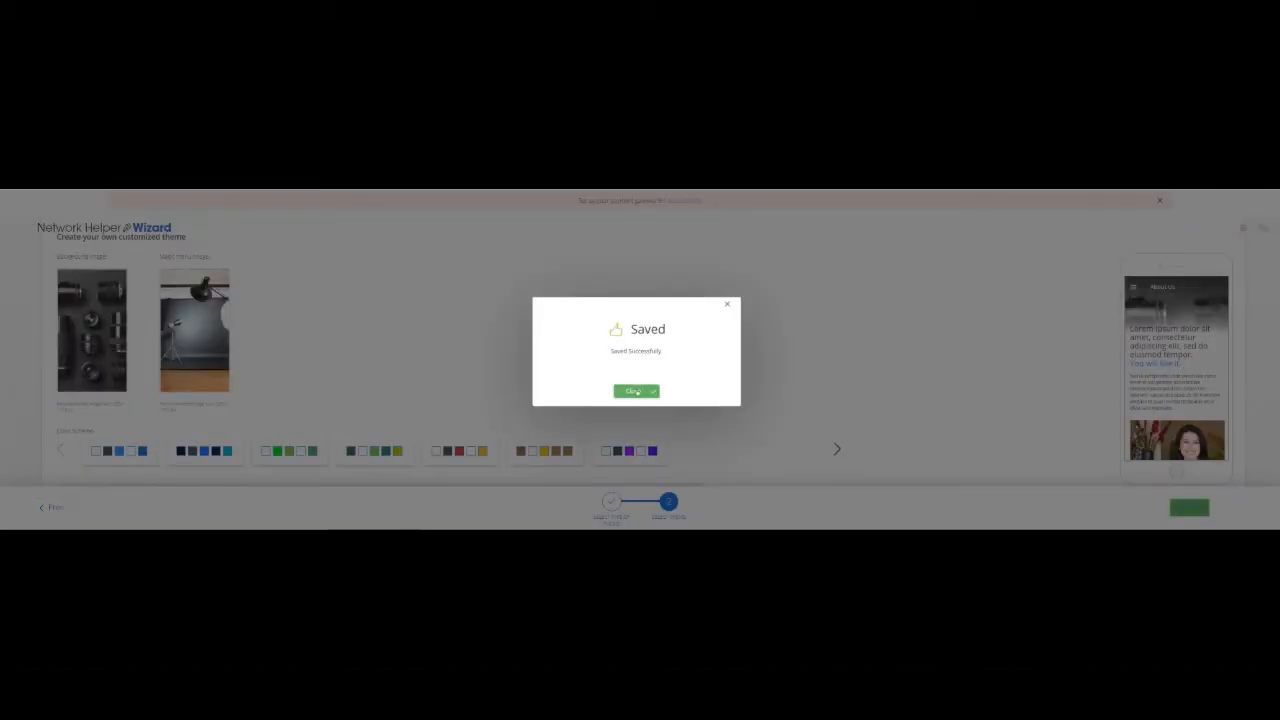
click(637, 391)
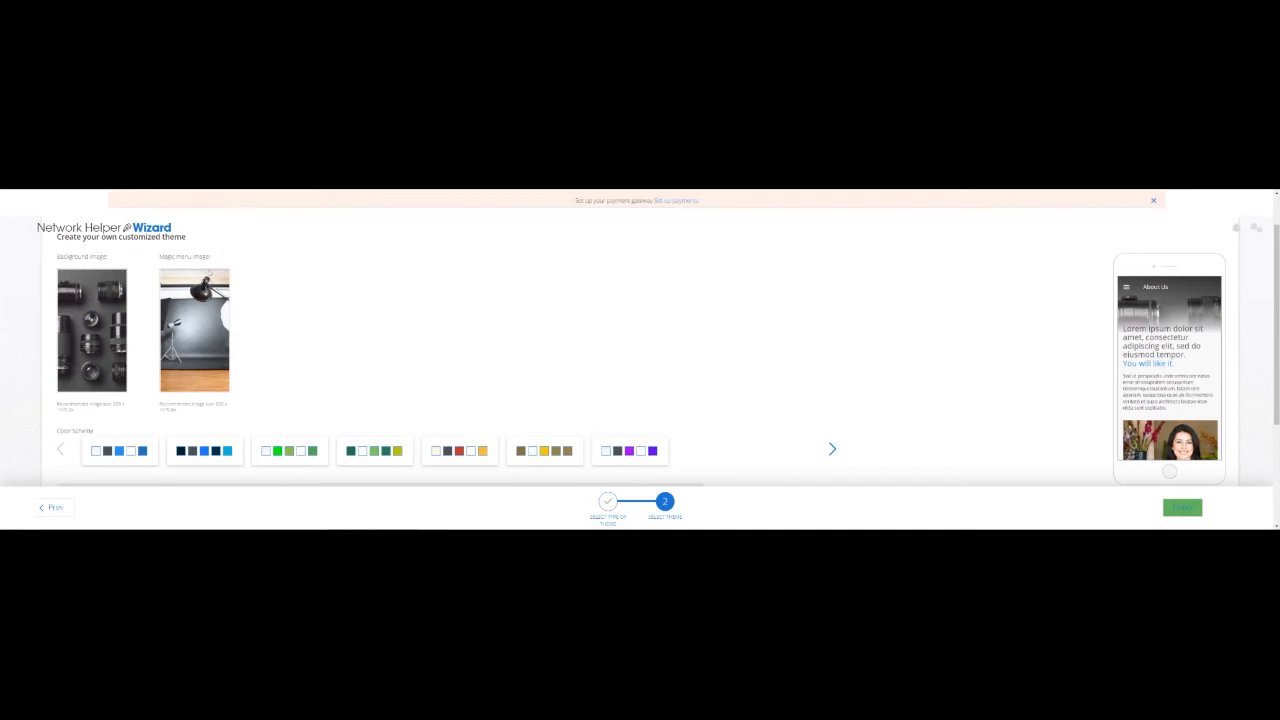
Browse the colour scheme carousel forward and back, then finish the wizard.
mouse_move(209, 276)
click(821, 448)
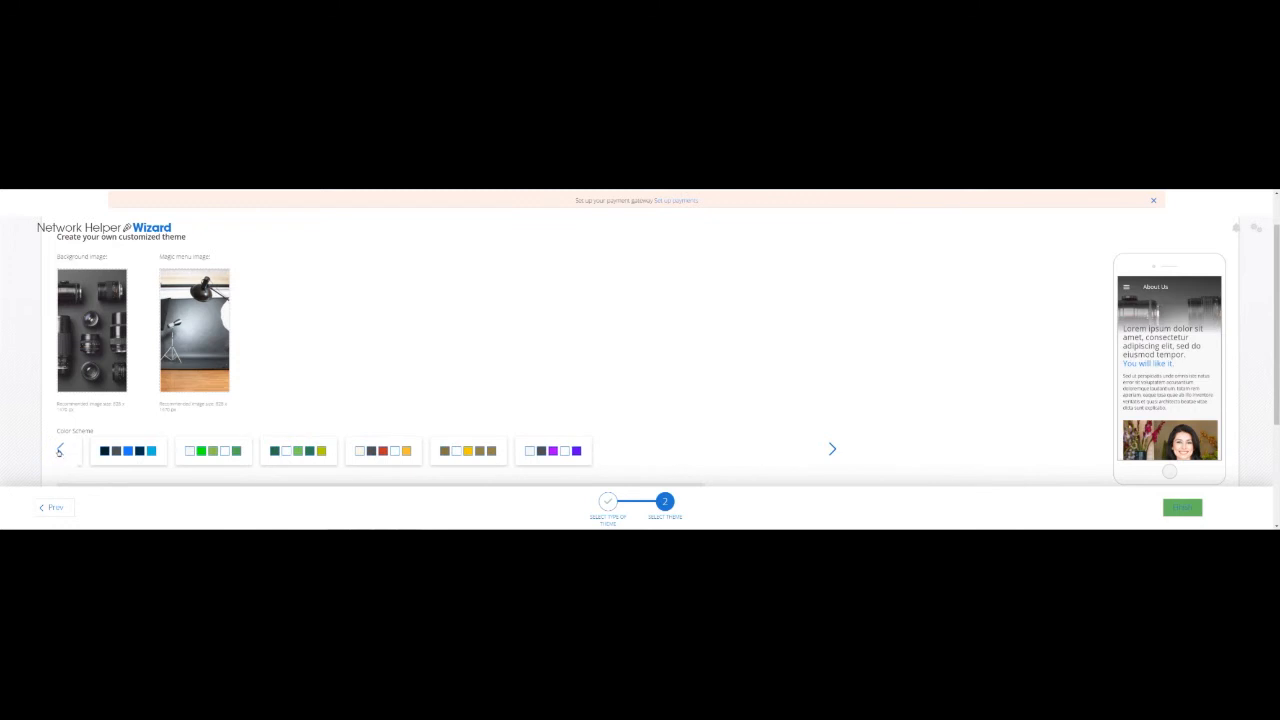
click(59, 451)
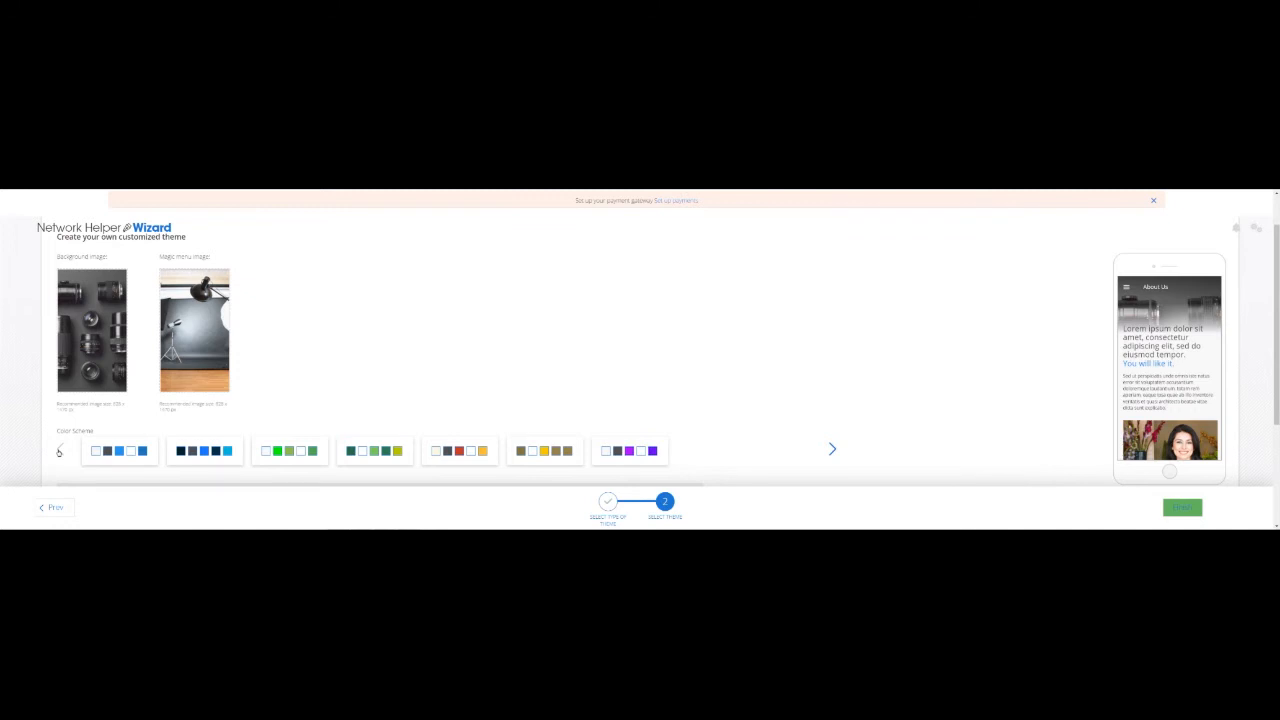
click(1183, 508)
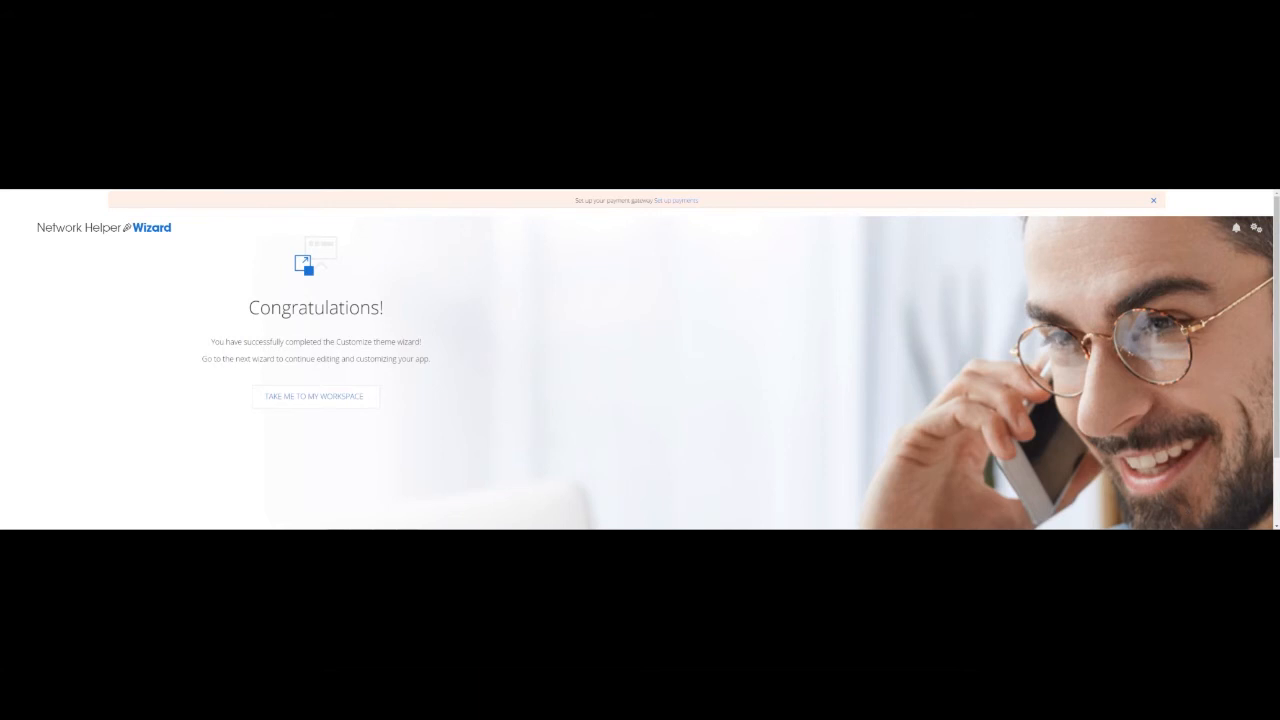
Go to the workspace and look over the home Overview dashboard showing the app LIVE.
click(315, 397)
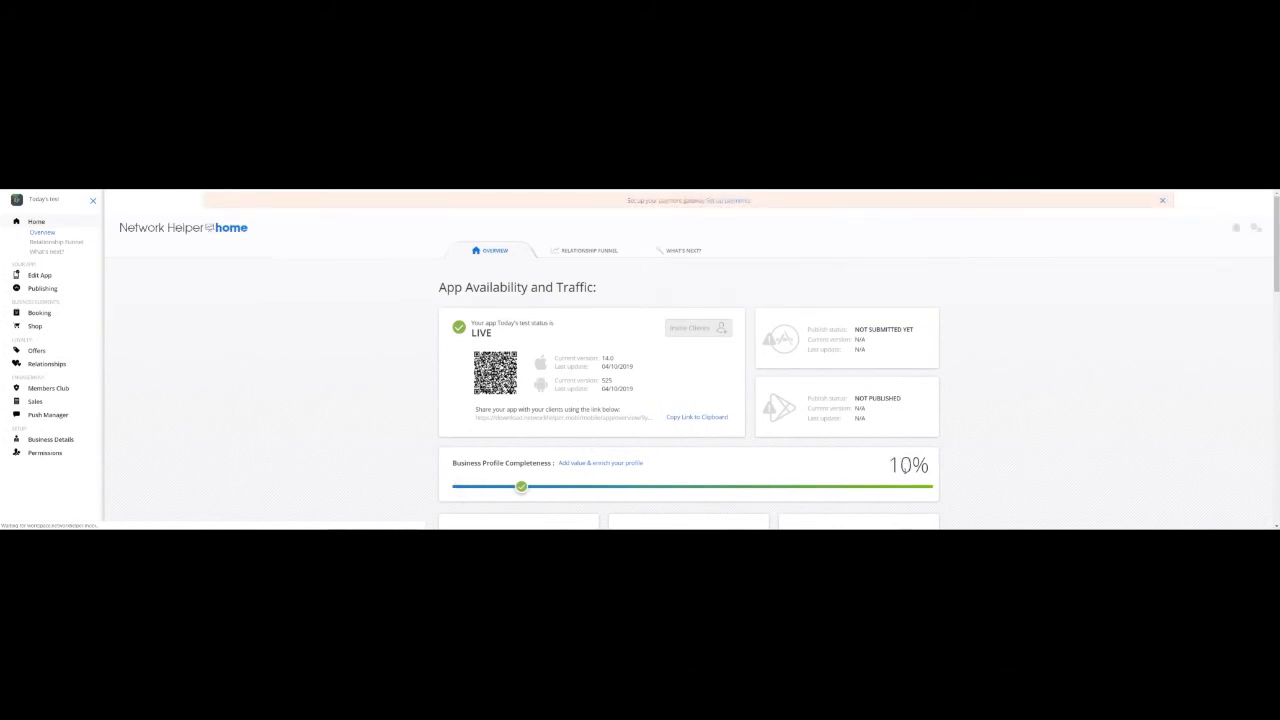
scroll(905, 467, down, 1)
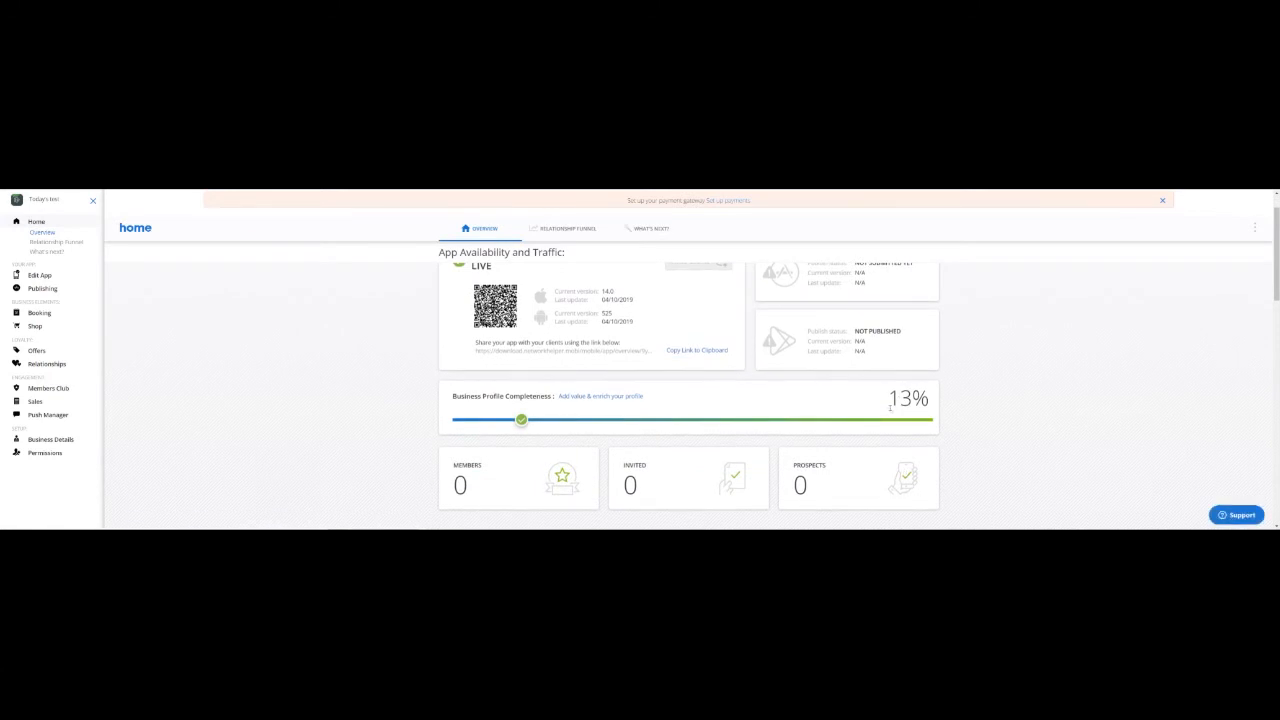
scroll(890, 408, up, 1)
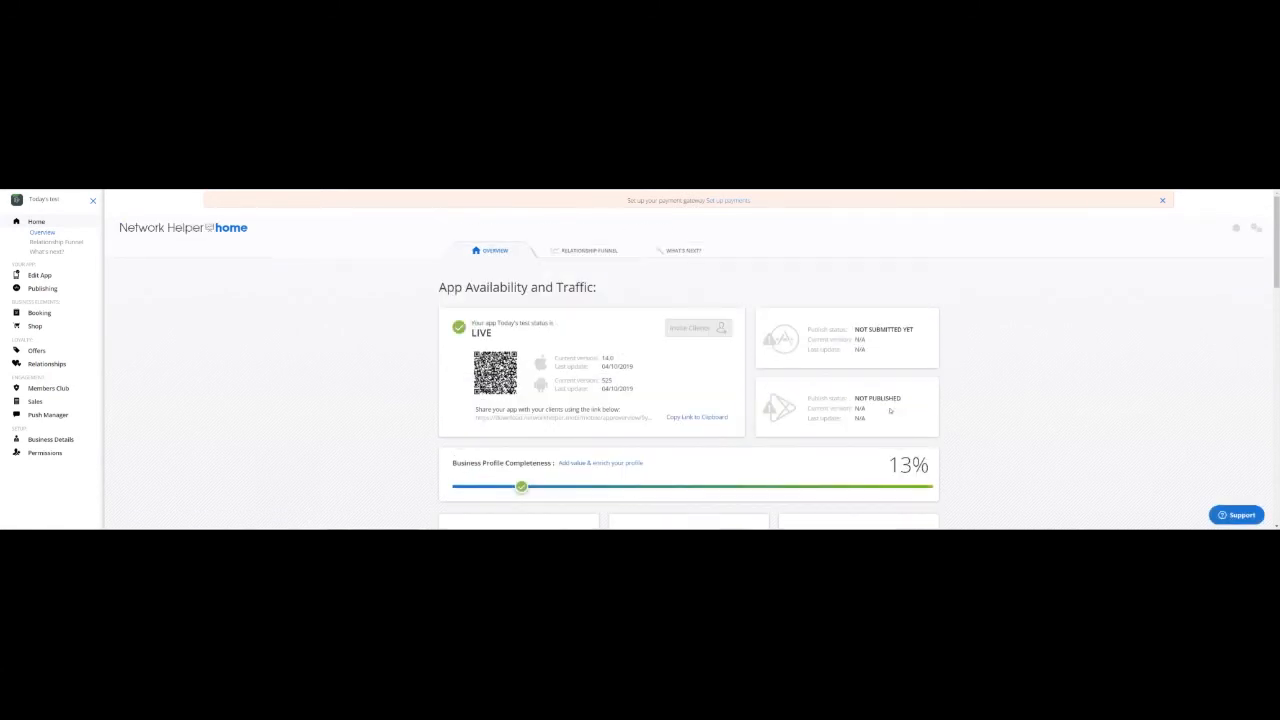
scroll(890, 408, down, 1)
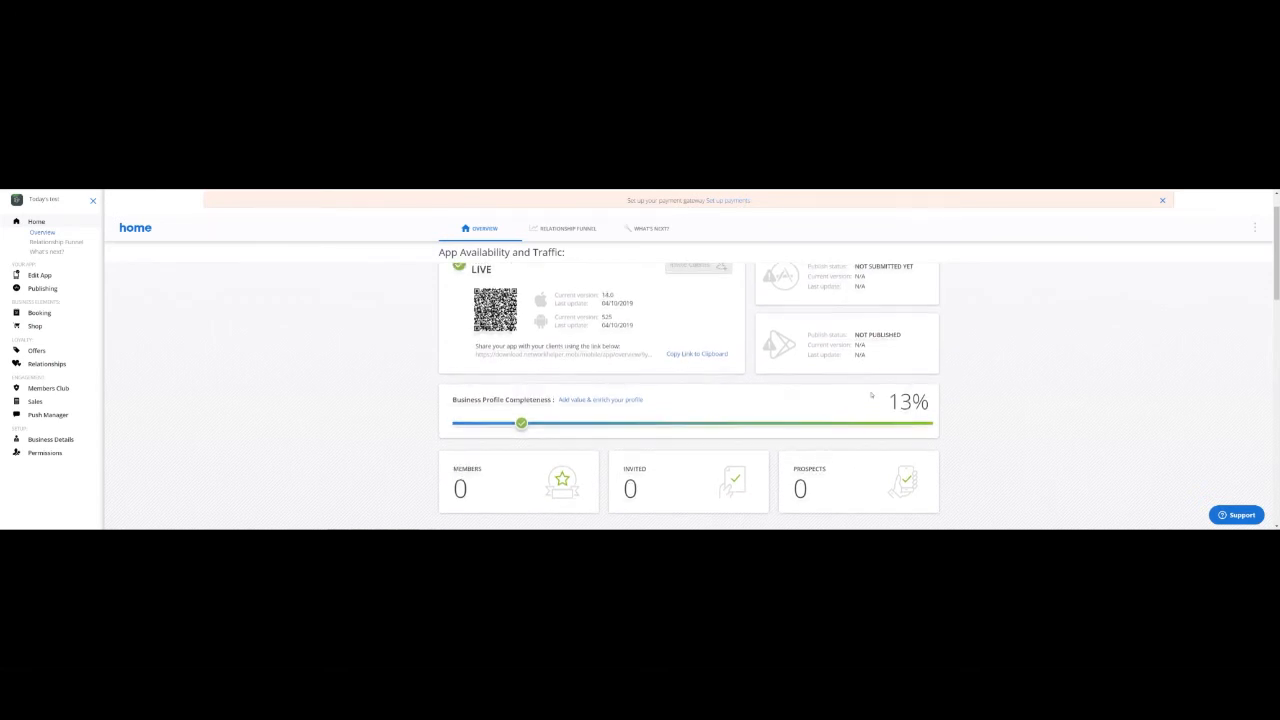
scroll(874, 400, up, 1)
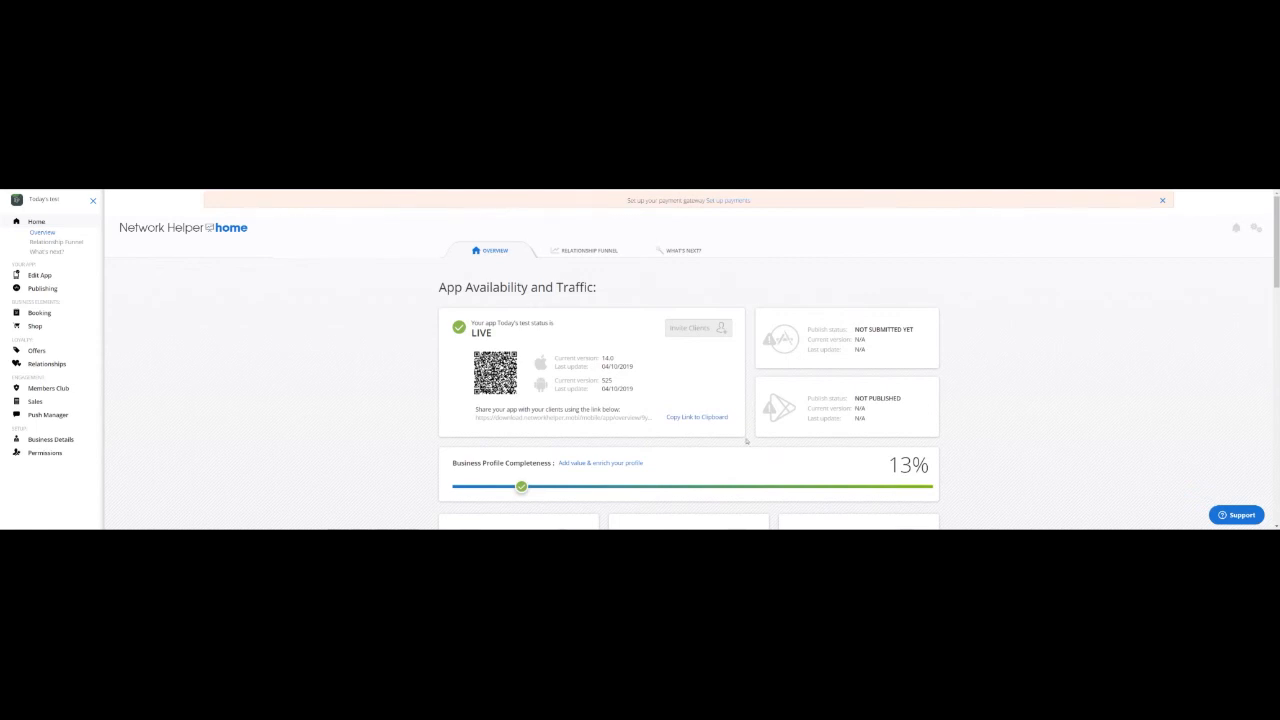
scroll(745, 441, down, 1)
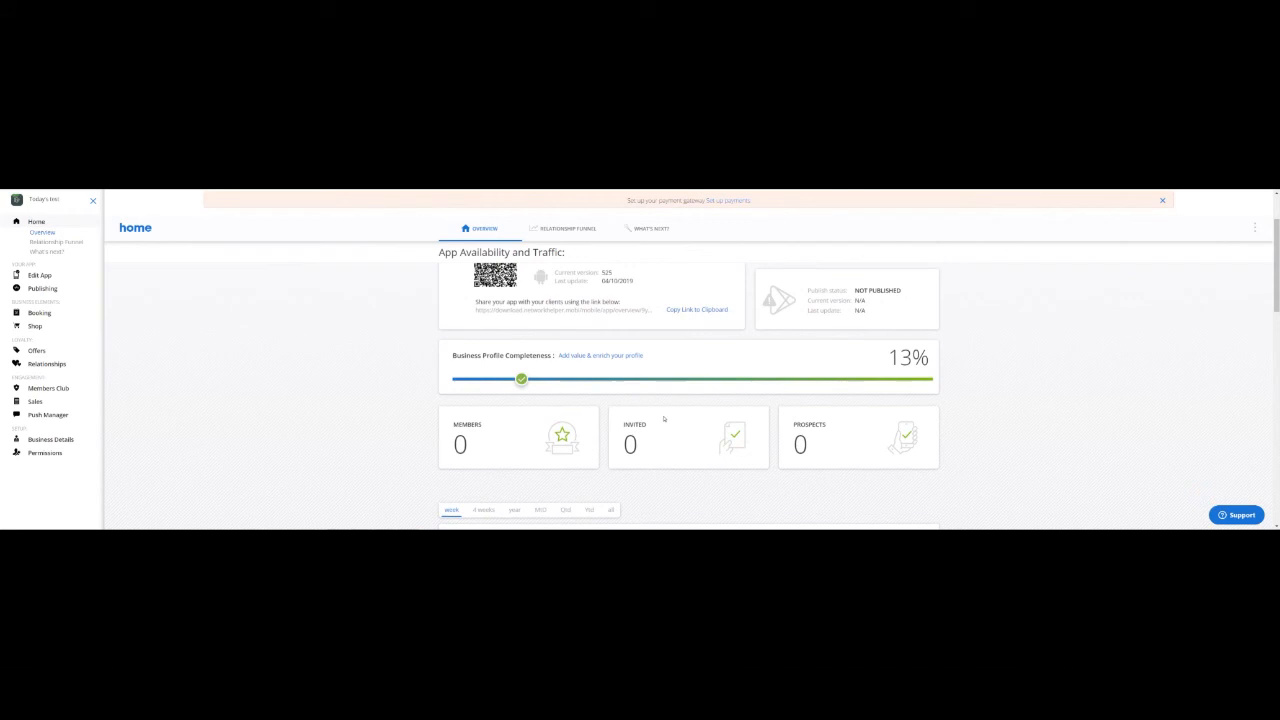
scroll(630, 410, up, 1)
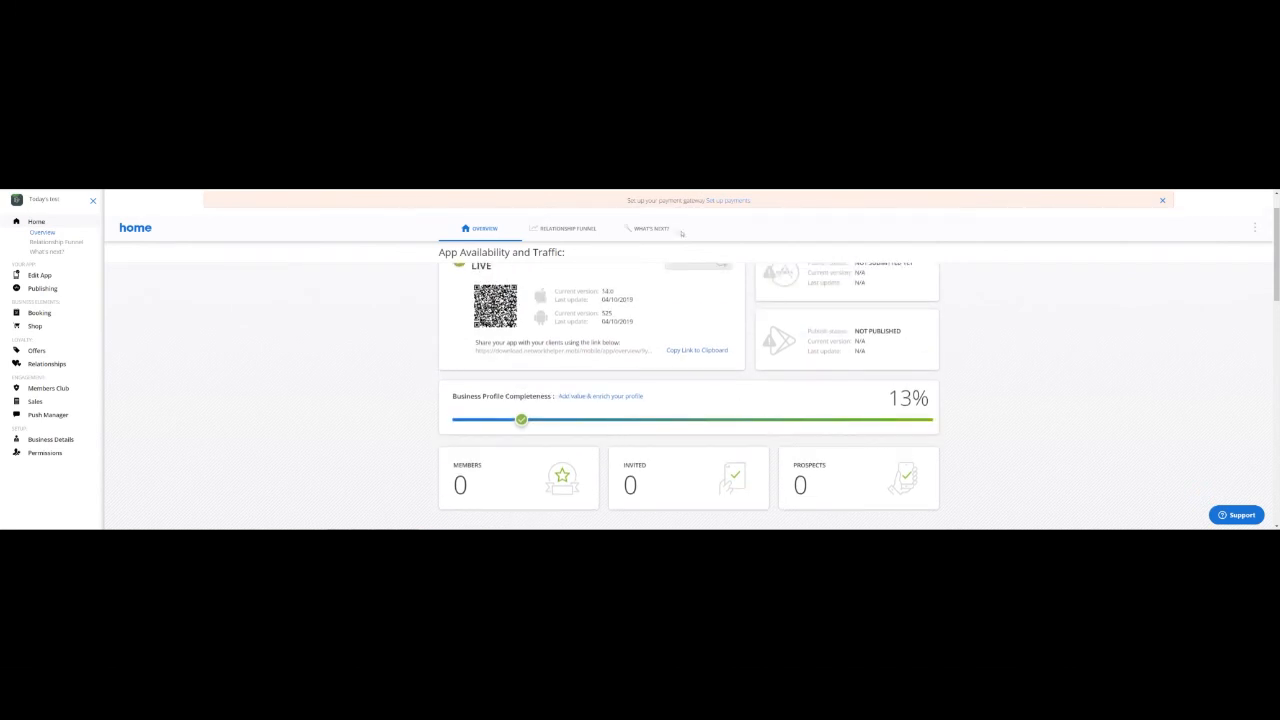
scroll(604, 462, up, 2)
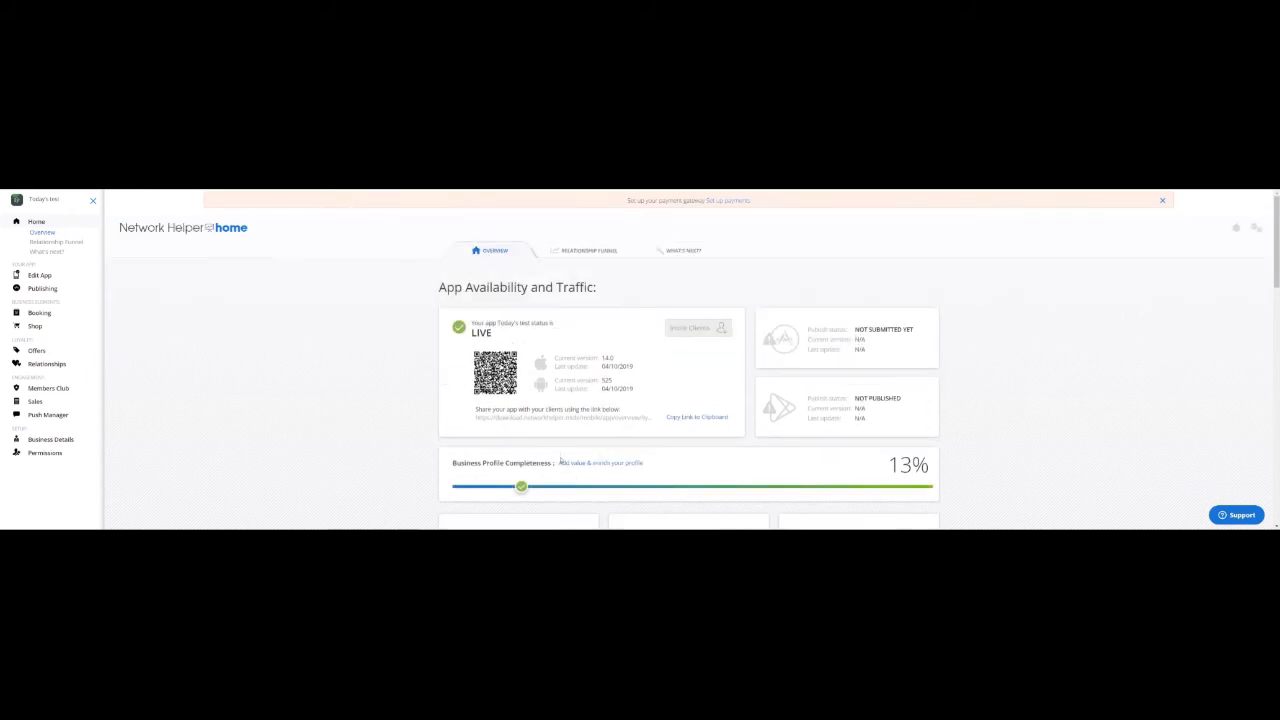
Open the What's next? checklist from the 'Add value & enrich your profile' link and scroll down.
click(610, 466)
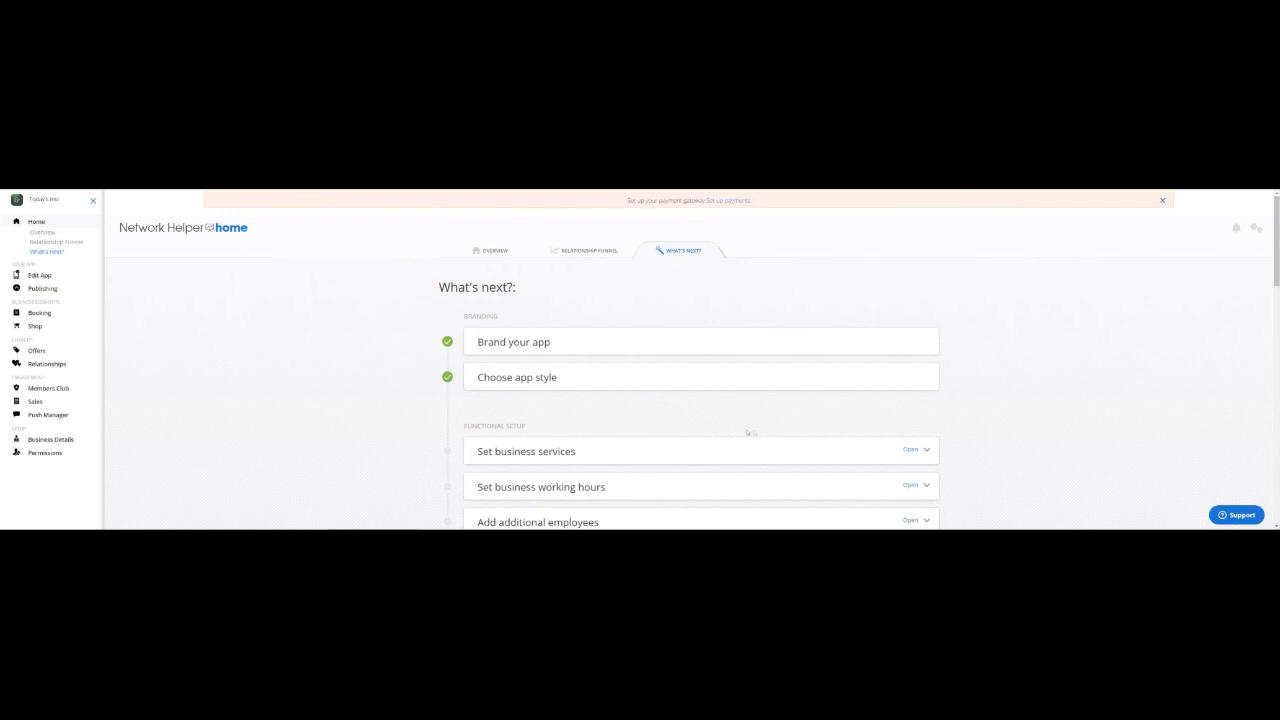
scroll(756, 432, down, 1)
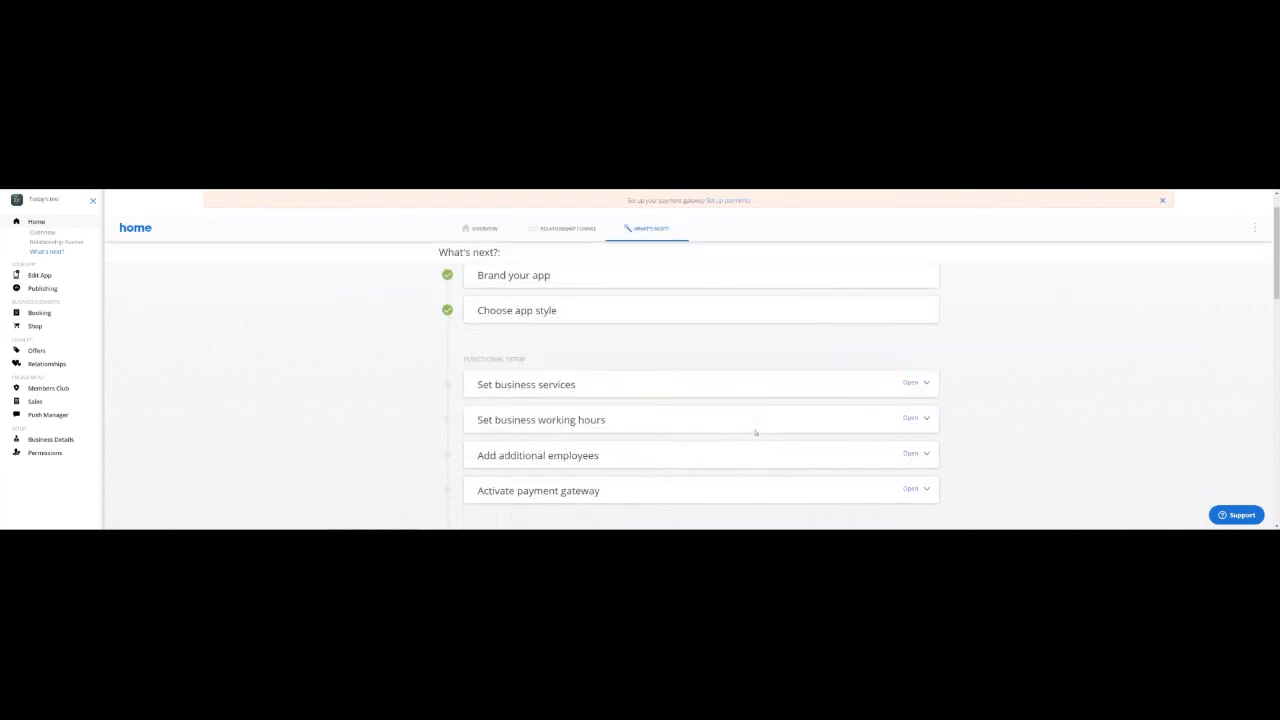